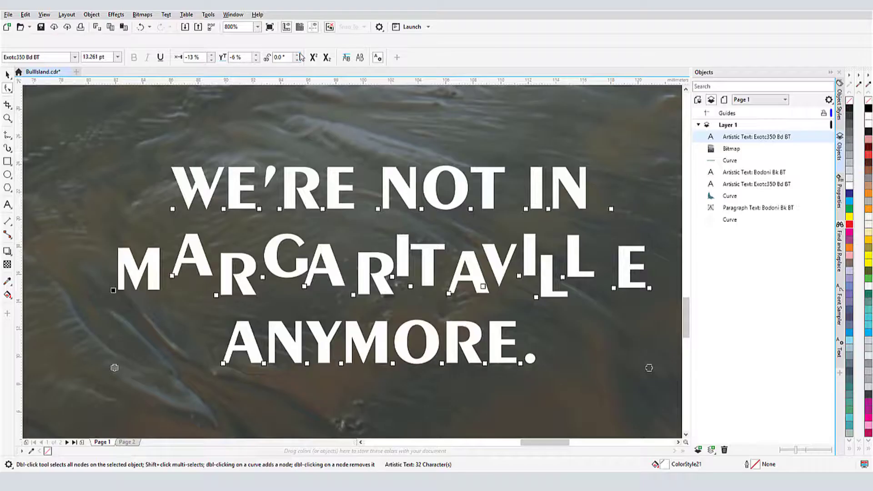
# Rotate the letter M of MARGARITAVILLE by 10° and fill it red.
pyautogui.click(299, 56)
pyautogui.click(298, 56)
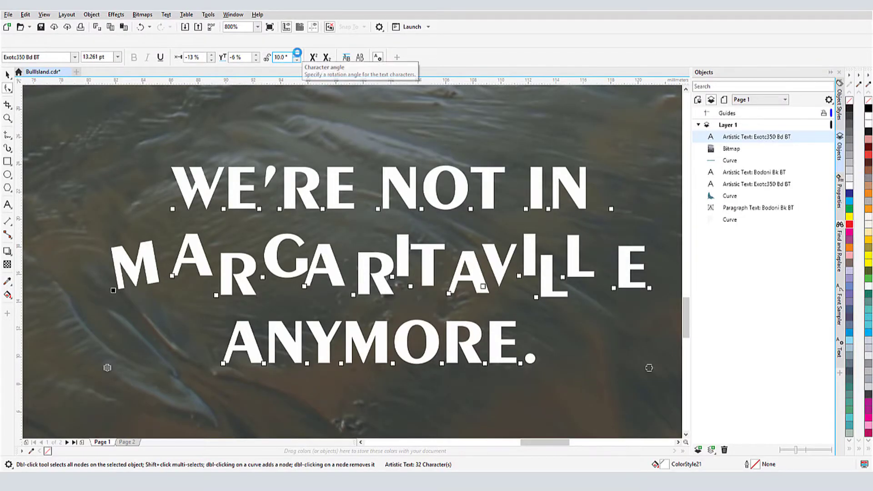
pyautogui.click(850, 224)
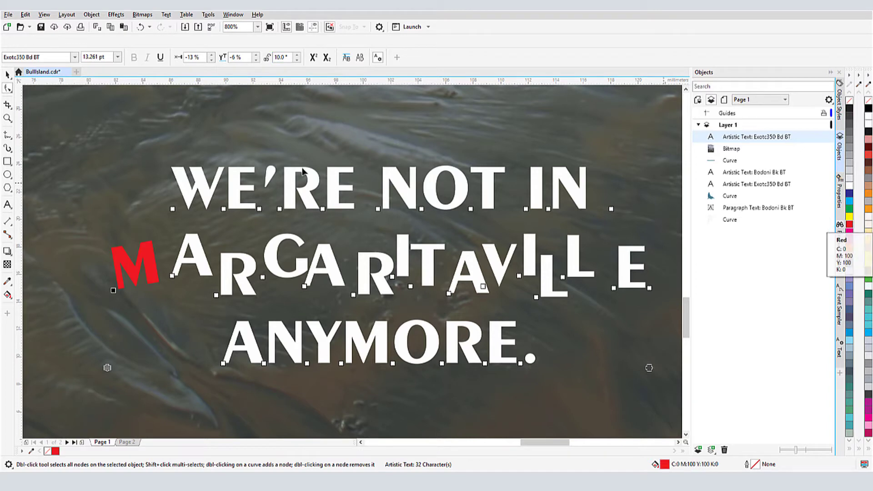
# Set the red M's font to Eyeballs BT and its size to 16 pt.
pyautogui.click(74, 57)
pyautogui.click(68, 95)
pyautogui.click(117, 57)
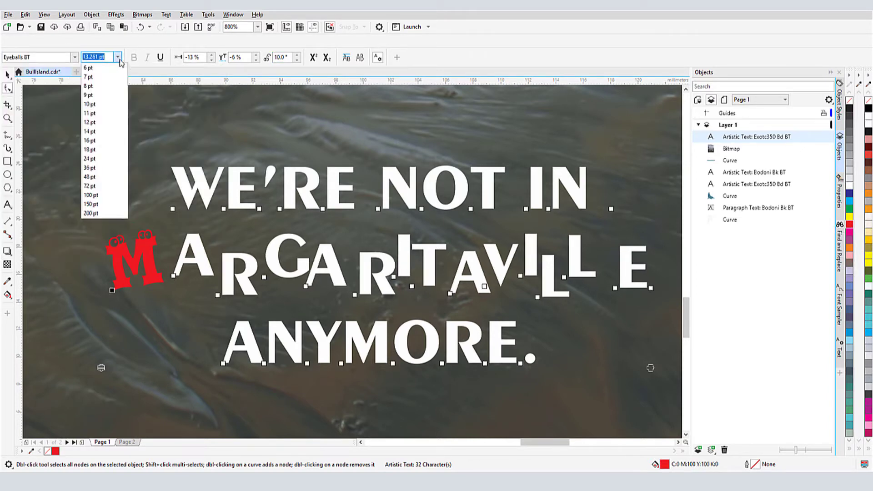
pyautogui.click(110, 144)
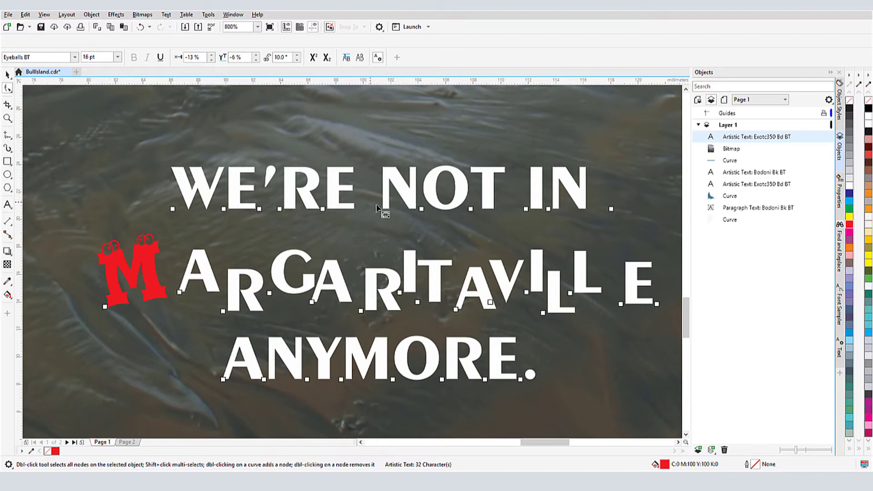
# Fill the word NOT in the first line blue and set its size to 12 pt.
pyautogui.moveTo(373, 205); pyautogui.dragTo(496, 230)
pyautogui.click(848, 197)
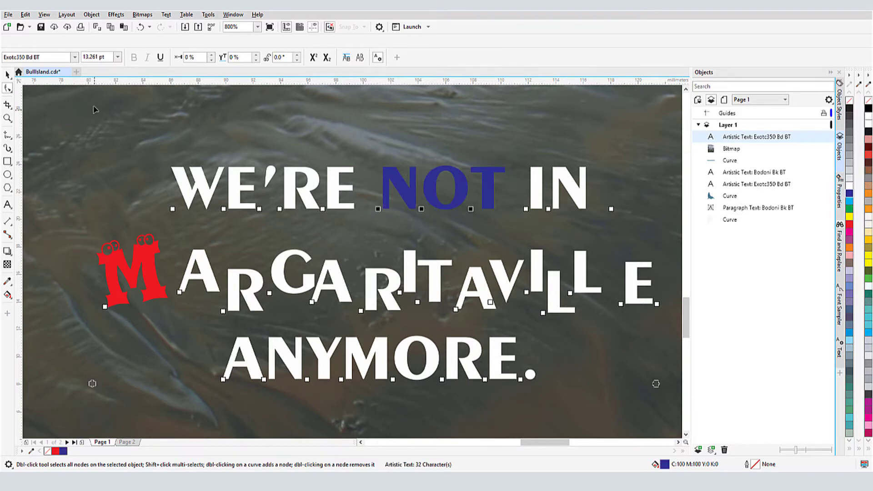
pyautogui.click(117, 57)
pyautogui.click(108, 123)
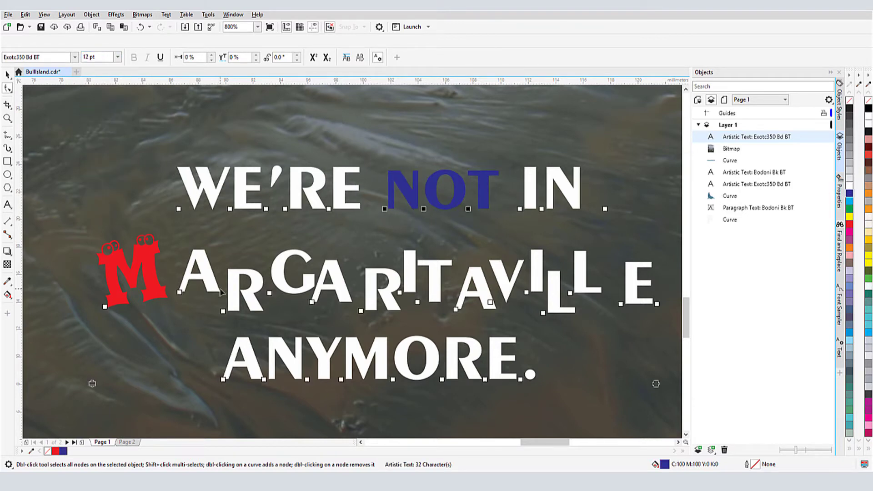
# Fill both R's, the V, the second L and the E of MARGARITAVILLE yellow and set their font to Felix Titling.
pyautogui.click(223, 311)
pyautogui.keyDown('shift'); pyautogui.click(360, 310); pyautogui.keyUp('shift')
pyautogui.keyDown('shift'); pyautogui.click(490, 302); pyautogui.keyUp('shift')
pyautogui.keyDown('shift'); pyautogui.click(570, 293); pyautogui.keyUp('shift')
pyautogui.keyDown('shift'); pyautogui.click(621, 304); pyautogui.keyUp('shift')
pyautogui.click(849, 216)
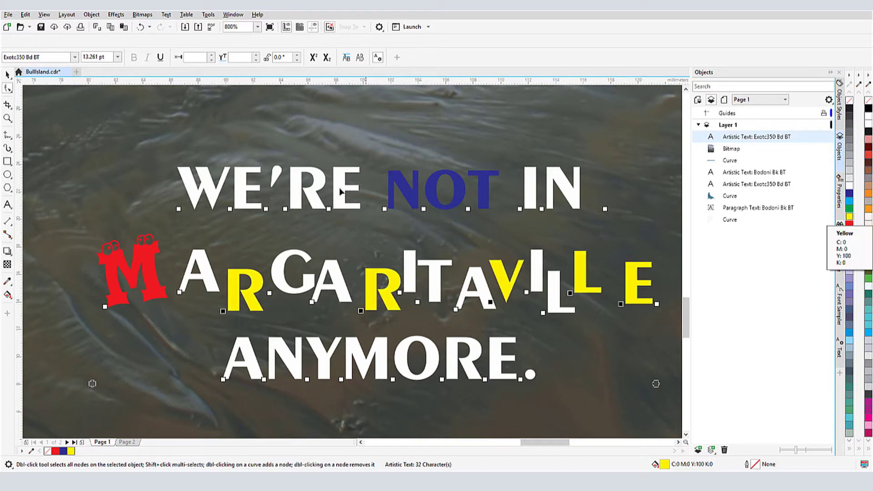
pyautogui.click(74, 57)
pyautogui.click(66, 112)
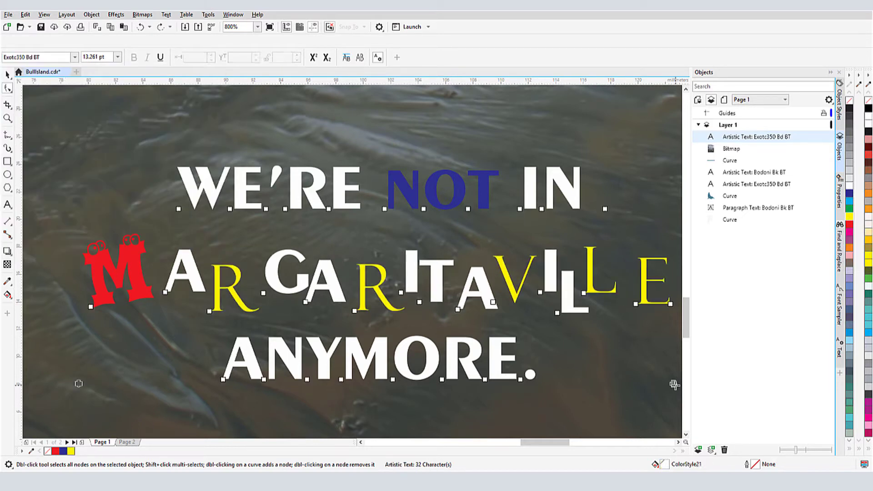
# Tighten the spacing across the whole three-line text and widen it again slightly.
pyautogui.moveTo(673, 383); pyautogui.dragTo(537, 384)
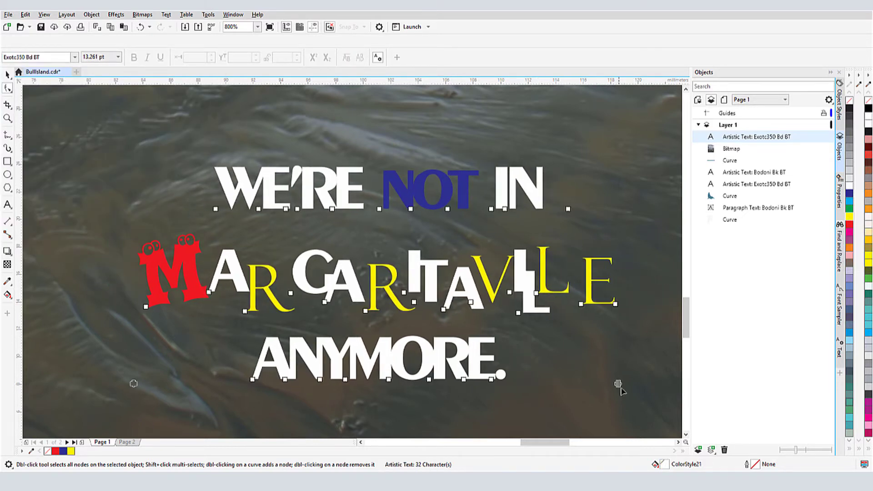
pyautogui.keyDown('shift'); pyautogui.moveTo(620, 384); pyautogui.dragTo(672, 383); pyautogui.keyUp('shift')
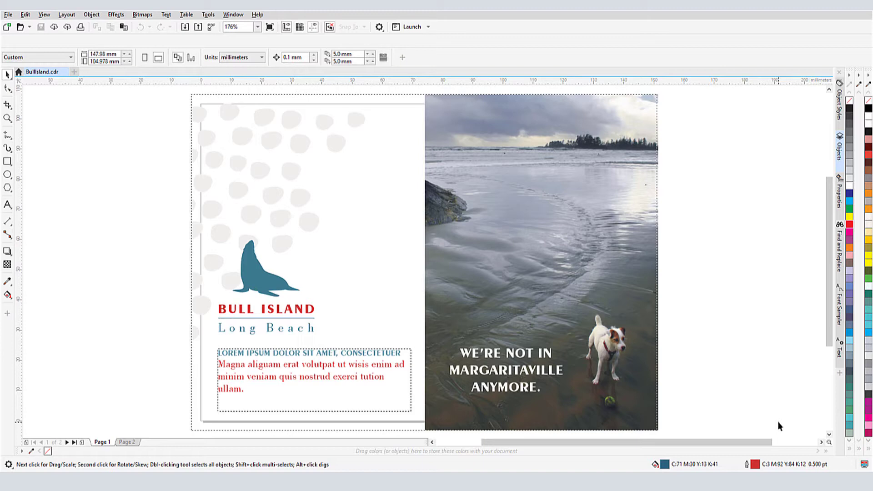
# Show the object list and check the text type of the beach photo headline and the Lorem ipsum block.
pyautogui.click(839, 146)
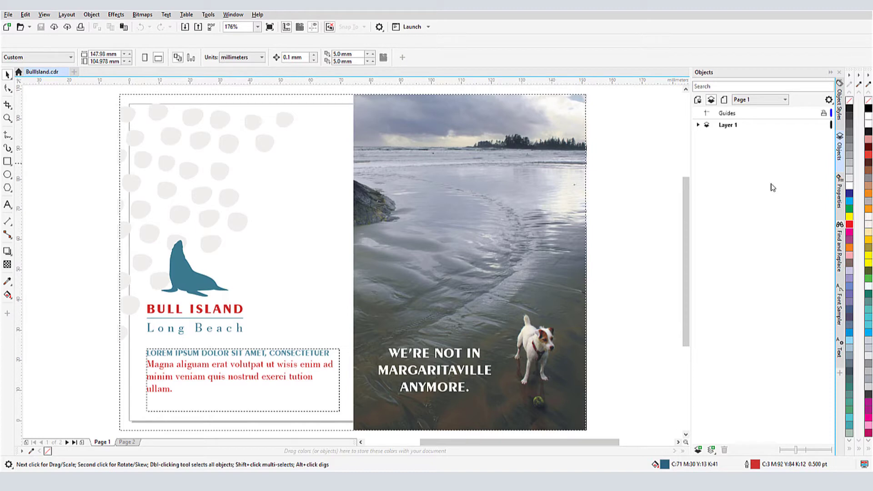
pyautogui.click(477, 361)
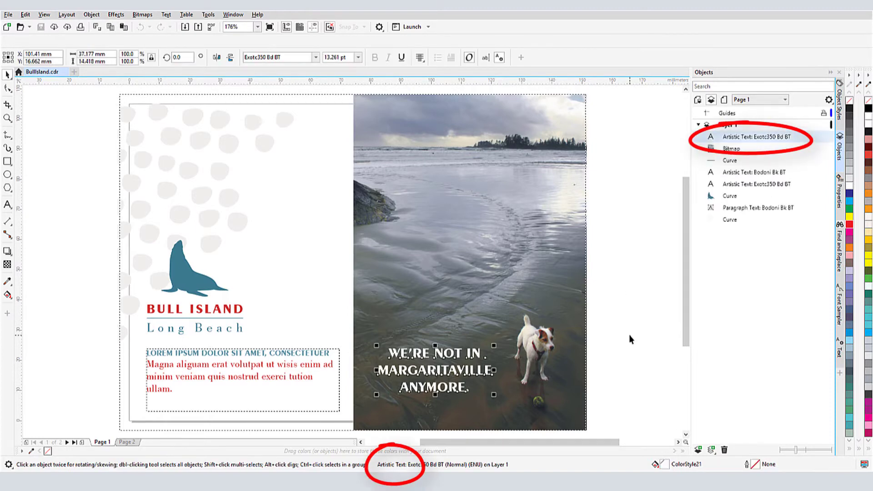
pyautogui.click(291, 368)
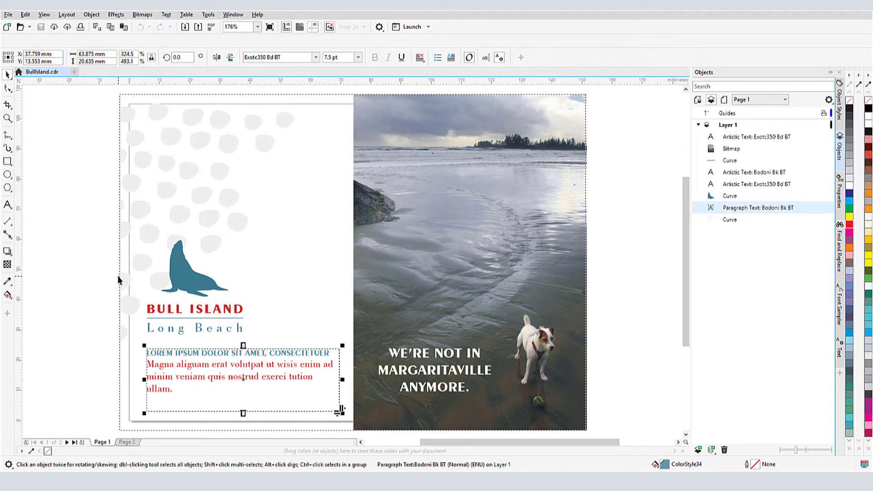
# With the Shape tool, offset the first letters M, A, R and G of MARGARITAVILLE alternately below and above the baseline.
pyautogui.click(7, 89)
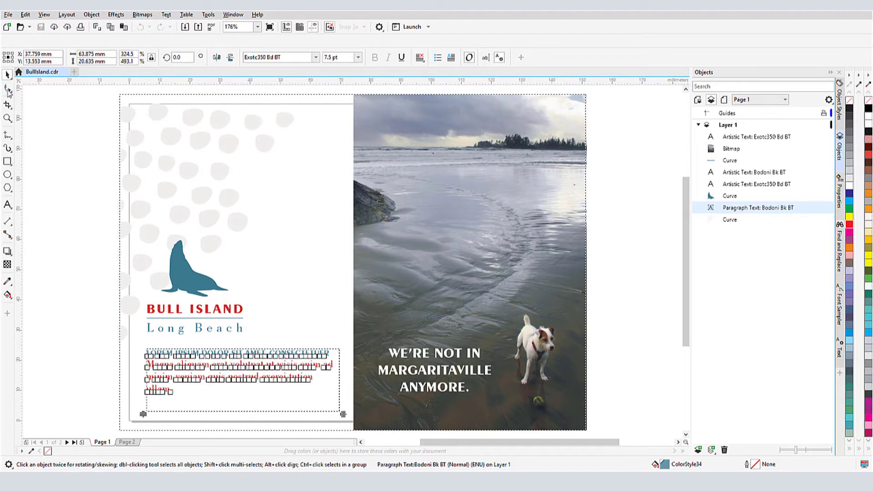
pyautogui.click(445, 375)
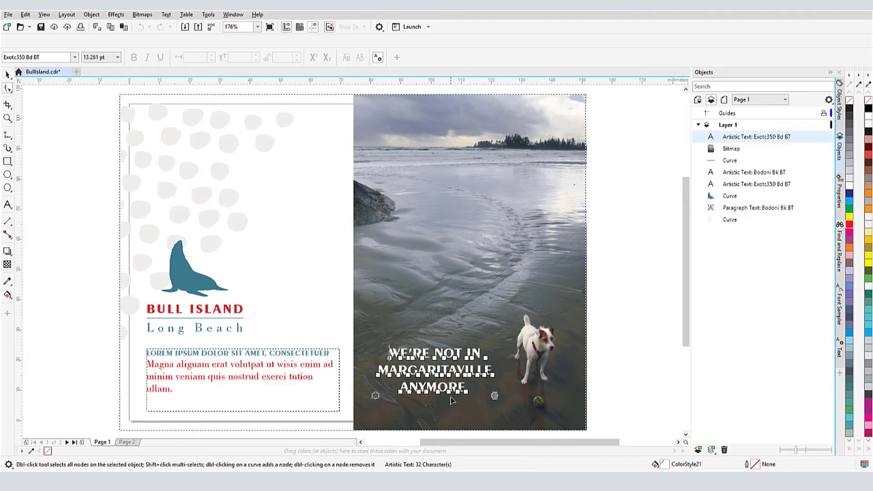
pyautogui.scroll(3, 451, 402)
pyautogui.scroll(2, 448, 407)
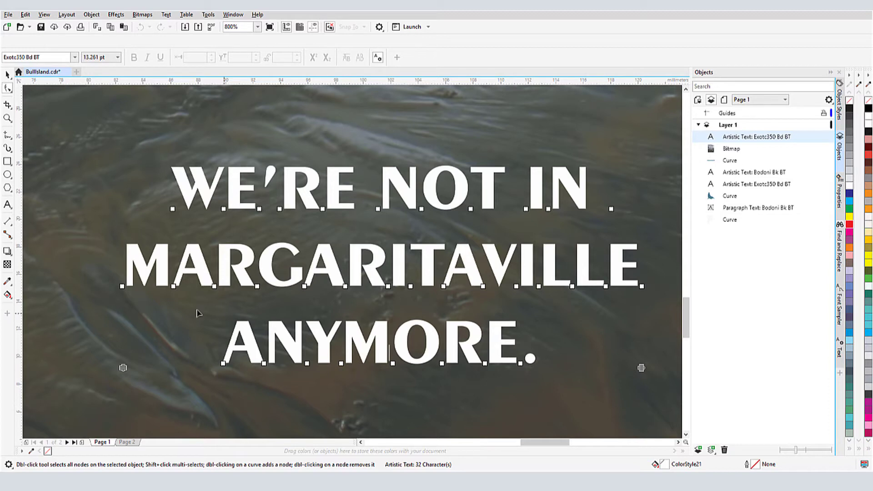
pyautogui.moveTo(122, 286); pyautogui.dragTo(110, 294)
pyautogui.moveTo(173, 286); pyautogui.dragTo(216, 295)
pyautogui.moveTo(257, 286); pyautogui.dragTo(262, 277)
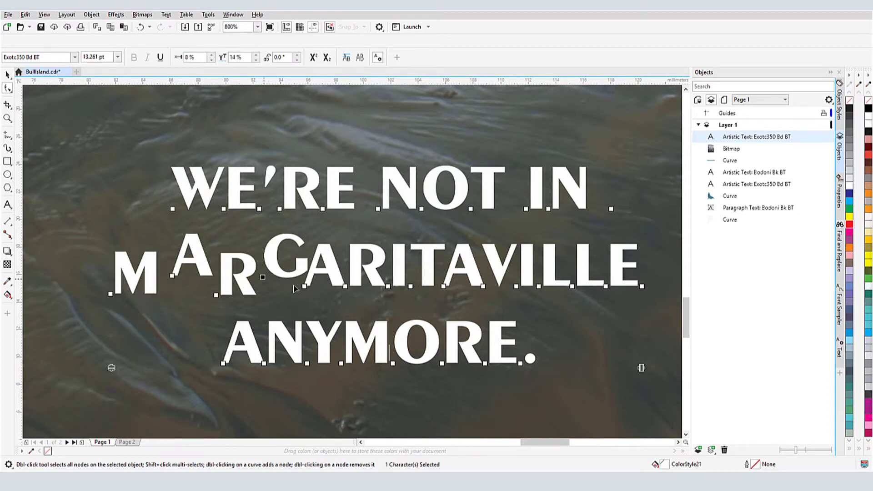
# Offset the second R, both I's, the third A, both L's and the E of MARGARITAVILLE from their original positions.
pyautogui.click(346, 286)
pyautogui.moveTo(355, 294); pyautogui.dragTo(353, 295)
pyautogui.moveTo(388, 286); pyautogui.dragTo(392, 276)
pyautogui.moveTo(444, 286); pyautogui.dragTo(449, 293)
pyautogui.moveTo(516, 286); pyautogui.dragTo(563, 277)
pyautogui.moveTo(606, 286); pyautogui.dragTo(614, 288)
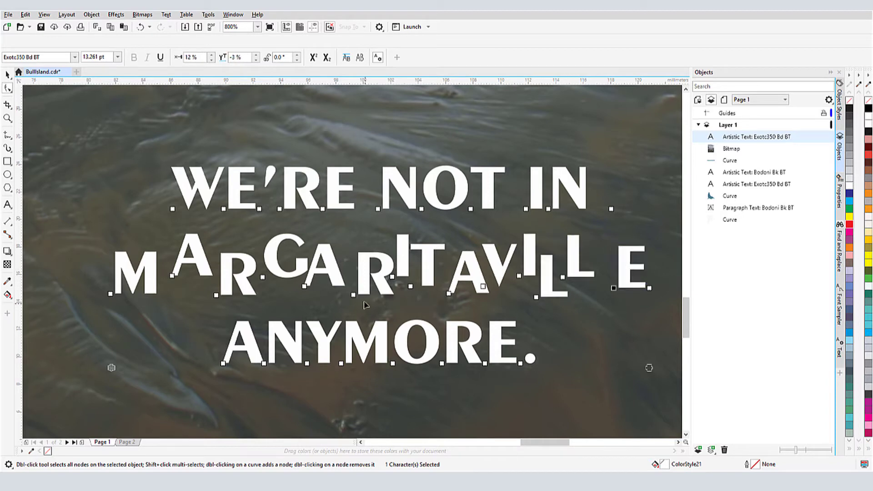
# Set the M's horizontal character shift to -13% and its vertical shift to -6%.
pyautogui.click(110, 294)
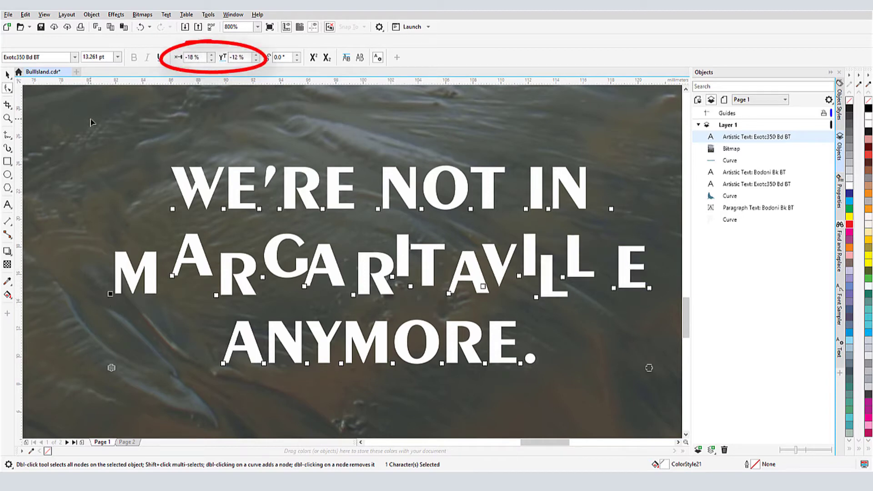
pyautogui.click(211, 55)
pyautogui.click(211, 55)
pyautogui.click(211, 55)
pyautogui.click(211, 55)
pyautogui.click(211, 55)
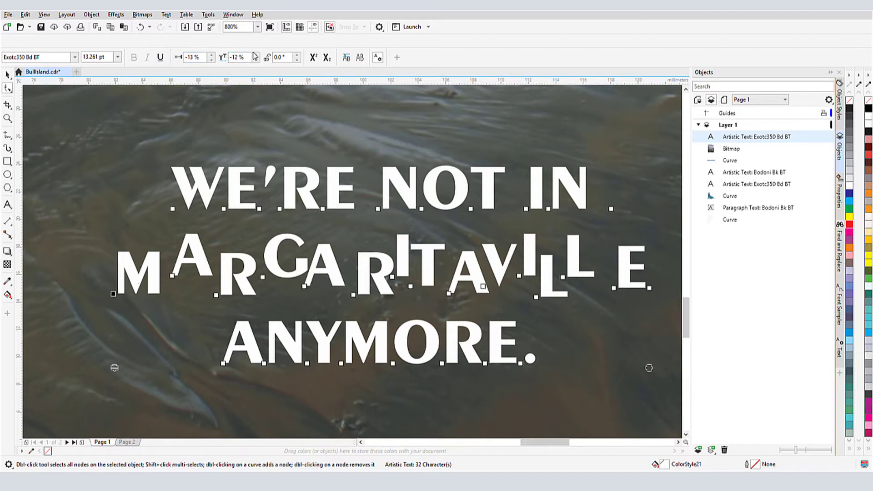
pyautogui.click(256, 55)
pyautogui.click(256, 55)
pyautogui.click(256, 55)
pyautogui.click(256, 55)
pyautogui.click(257, 56)
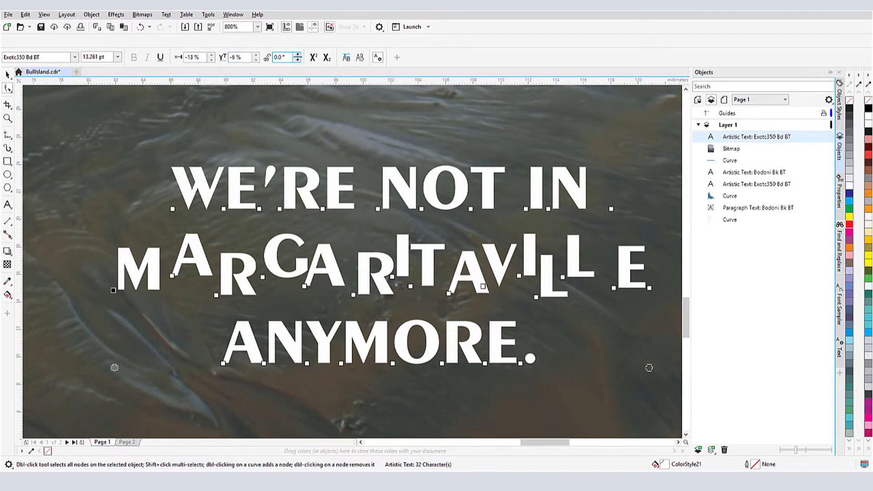
# Set the M's character angle to 10° and its fill to red.
pyautogui.click(298, 54)
pyautogui.click(297, 54)
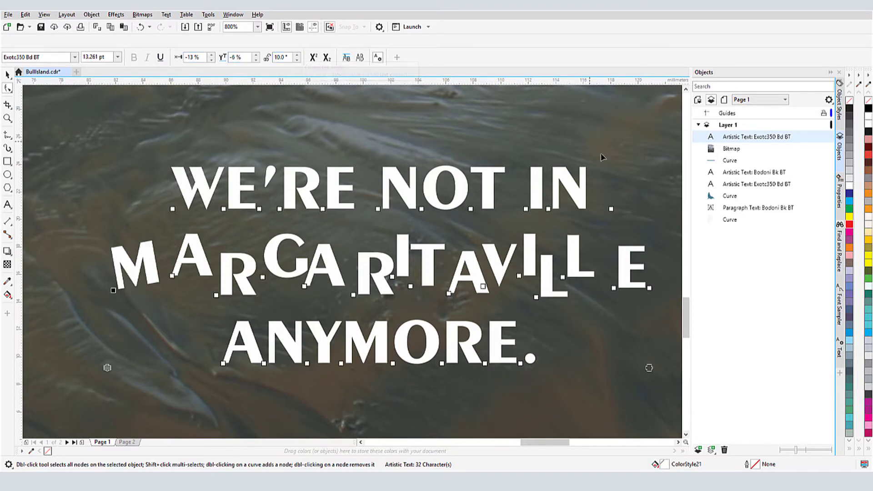
pyautogui.click(850, 224)
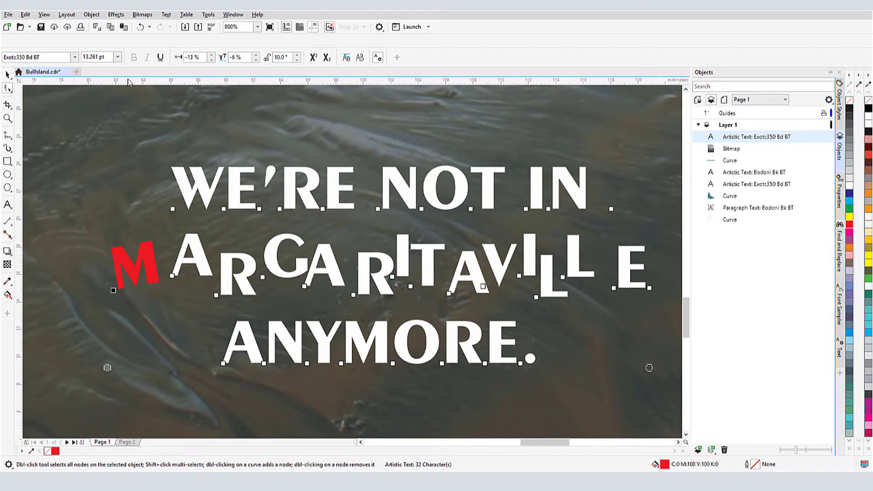
# Change the M's font to Eyeballs BT at 16 pt.
pyautogui.click(74, 56)
pyautogui.click(68, 96)
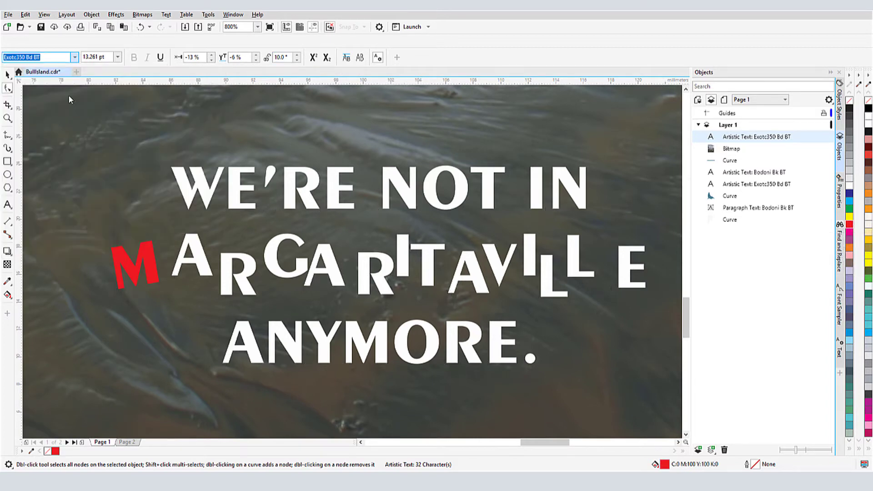
pyautogui.click(117, 57)
pyautogui.click(110, 144)
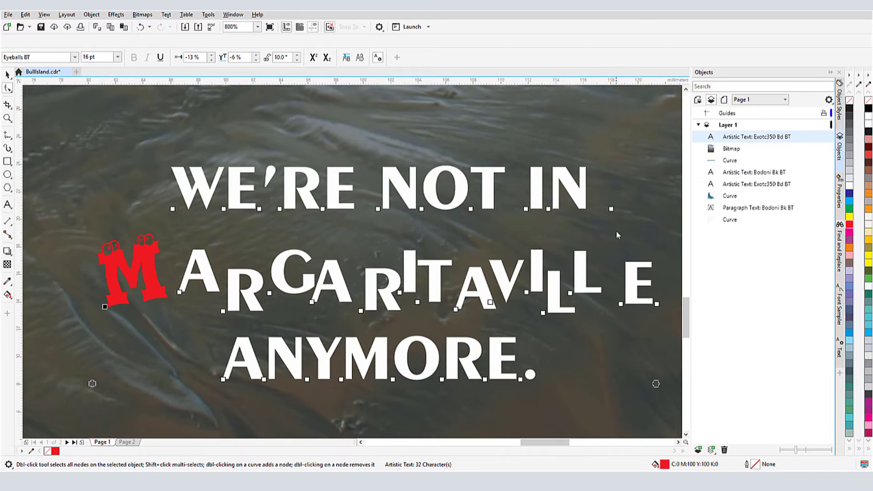
# Colour the three letters of NOT blue and reduce them to 12 pt.
pyautogui.moveTo(371, 204); pyautogui.dragTo(489, 231)
pyautogui.click(848, 199)
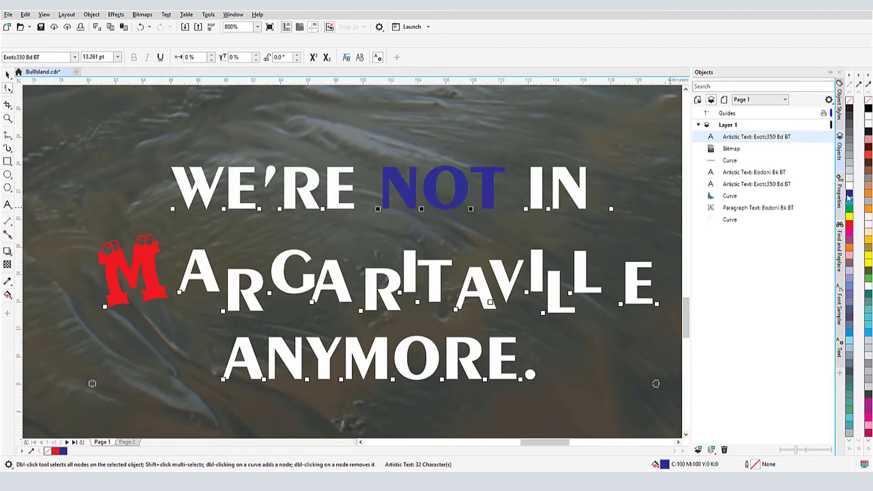
pyautogui.click(117, 57)
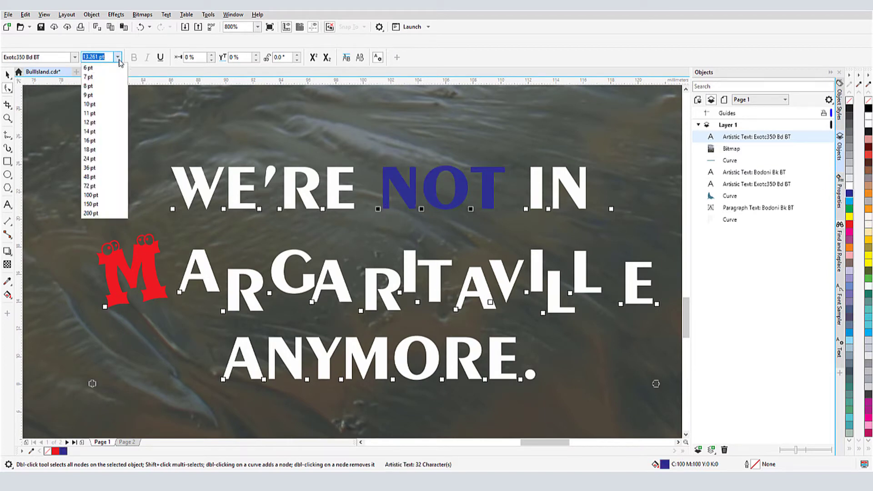
pyautogui.click(108, 124)
# Colour both R's, the V, the second L and the E of MARGARITAVILLE yellow and apply the Felix Titling font.
pyautogui.click(223, 311)
pyautogui.keyDown('shift'); pyautogui.click(361, 310); pyautogui.keyUp('shift')
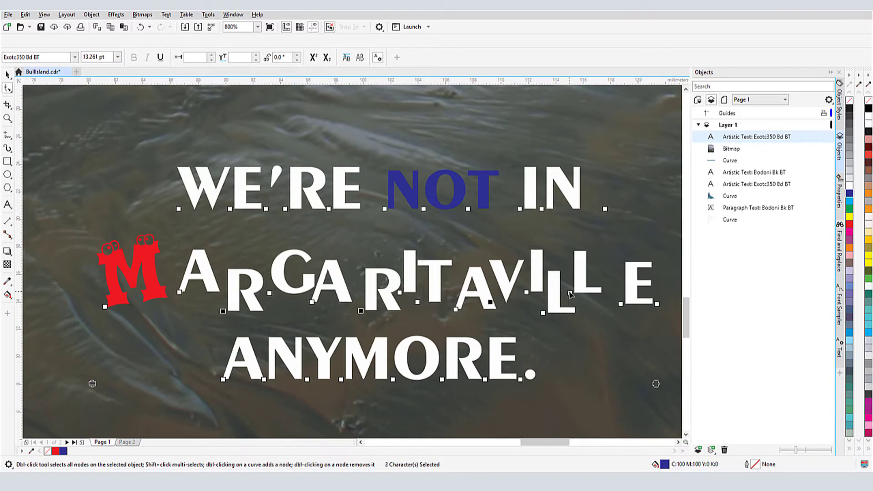
pyautogui.keyDown('shift'); pyautogui.click(570, 293); pyautogui.keyUp('shift')
pyautogui.keyDown('shift'); pyautogui.click(621, 303); pyautogui.keyUp('shift')
pyautogui.click(849, 217)
pyautogui.click(75, 57)
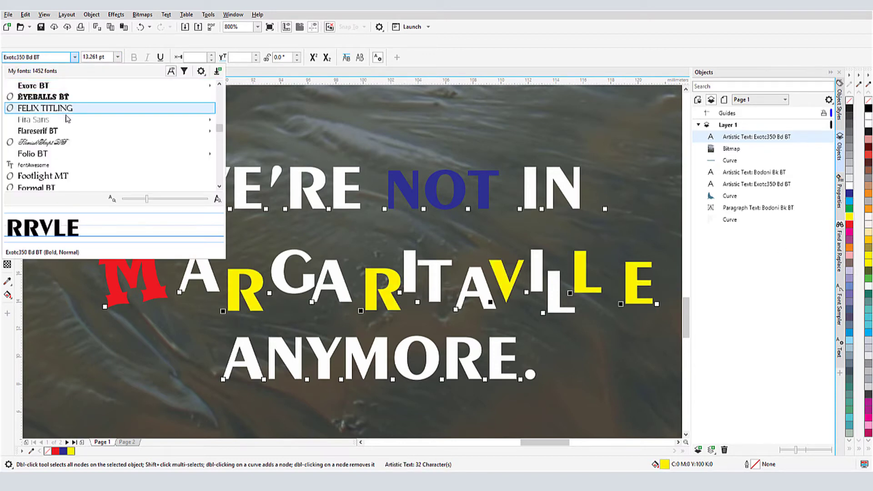
pyautogui.click(65, 112)
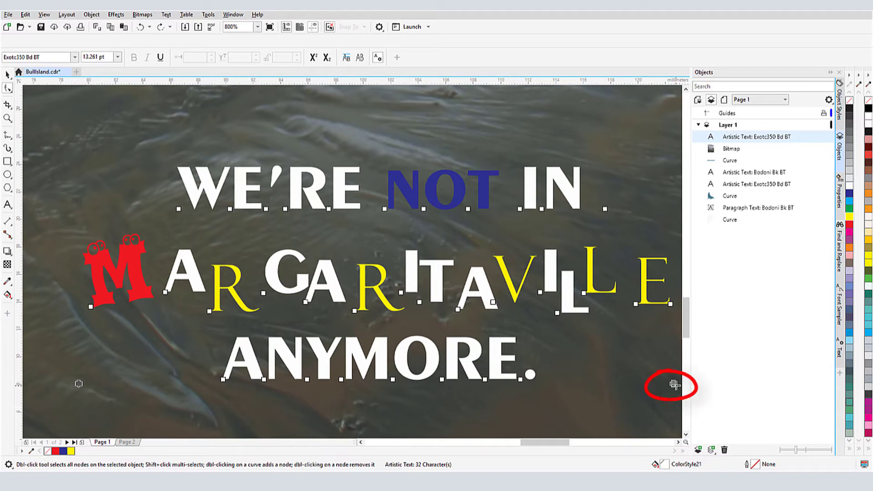
# Tighten the headline's overall letter spacing moderately and reduce its line spacing.
pyautogui.moveTo(674, 385); pyautogui.dragTo(548, 384)
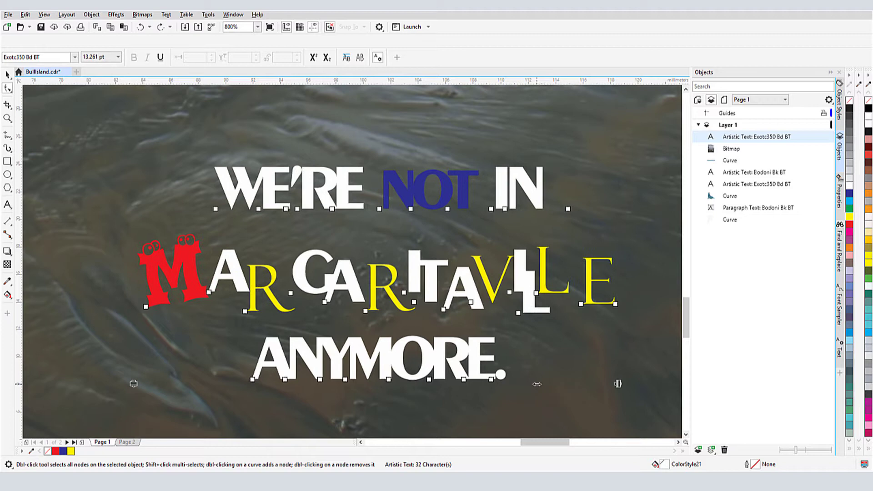
pyautogui.moveTo(618, 384); pyautogui.dragTo(672, 383)
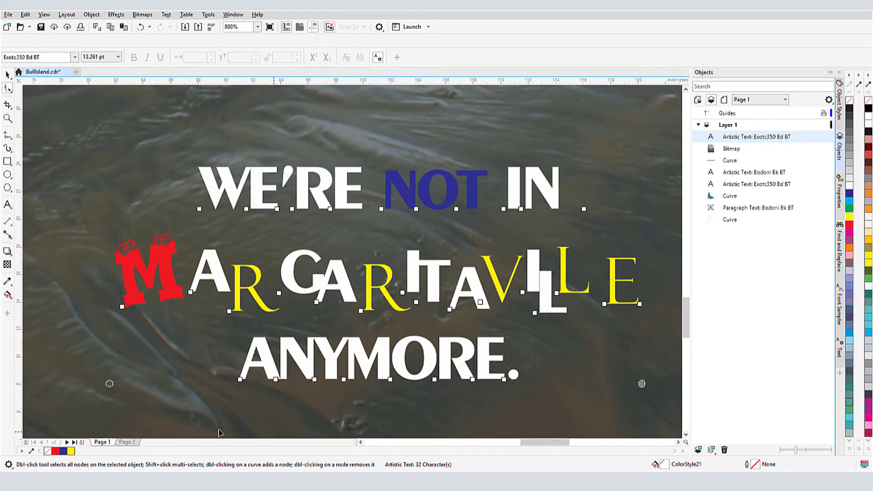
pyautogui.moveTo(110, 387); pyautogui.dragTo(109, 350)
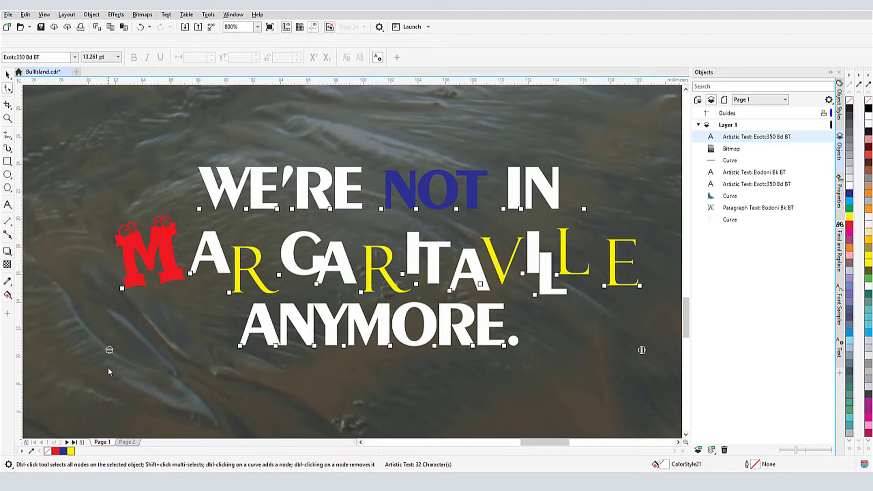
# Break the artistic text headline apart into separate lines.
pyautogui.click(92, 15)
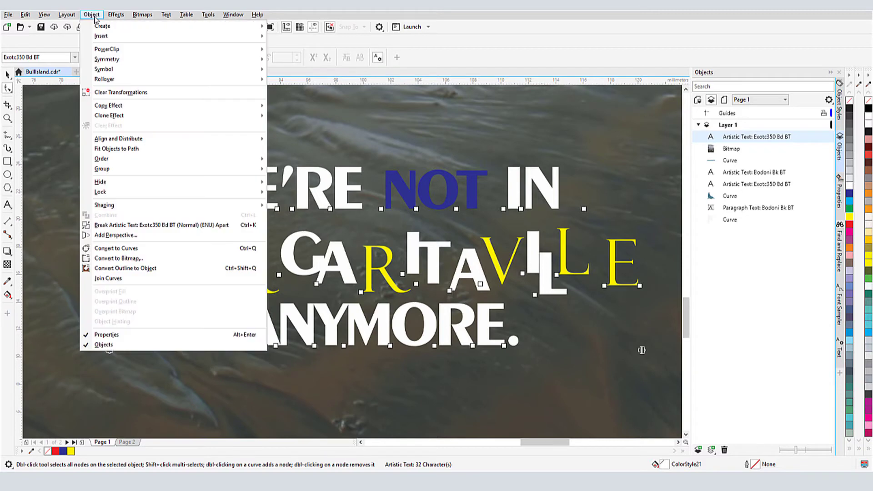
pyautogui.click(196, 226)
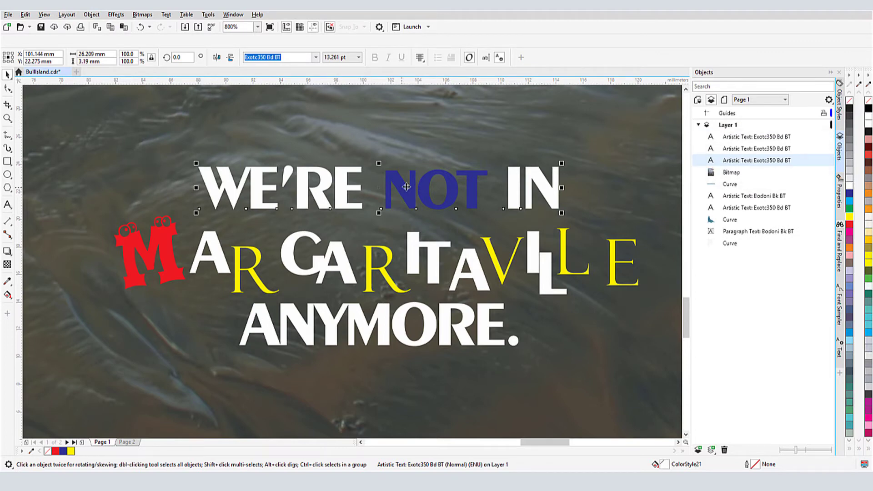
# Move the WE'RE NOT IN line slightly up and to the left and rotate it about 5 degrees counterclockwise.
pyautogui.moveTo(406, 186); pyautogui.dragTo(393, 175)
pyautogui.click(535, 185)
pyautogui.moveTo(548, 153); pyautogui.dragTo(546, 136)
# Place the ANYMORE line lower with a clockwise tilt of about 8 degrees and fill it with magenta.
pyautogui.click(471, 322)
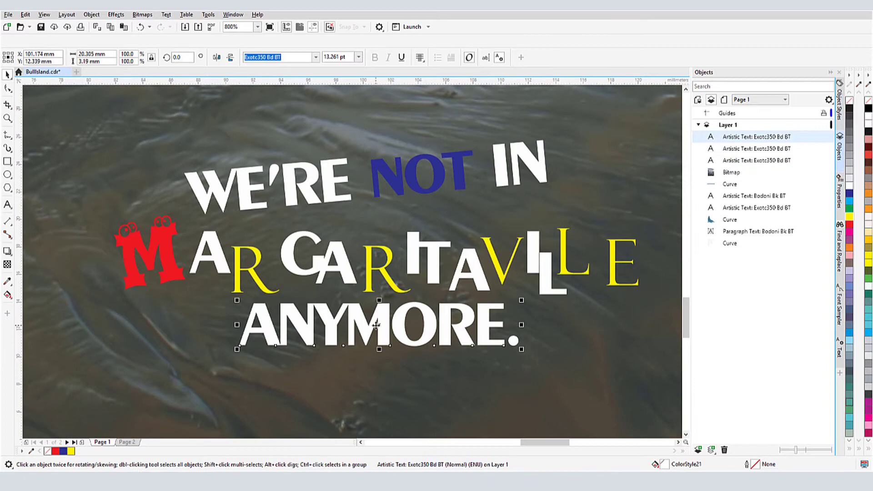
pyautogui.moveTo(377, 325); pyautogui.dragTo(373, 346)
pyautogui.click(492, 364)
pyautogui.moveTo(519, 370); pyautogui.dragTo(515, 388)
pyautogui.moveTo(435, 372); pyautogui.dragTo(417, 385)
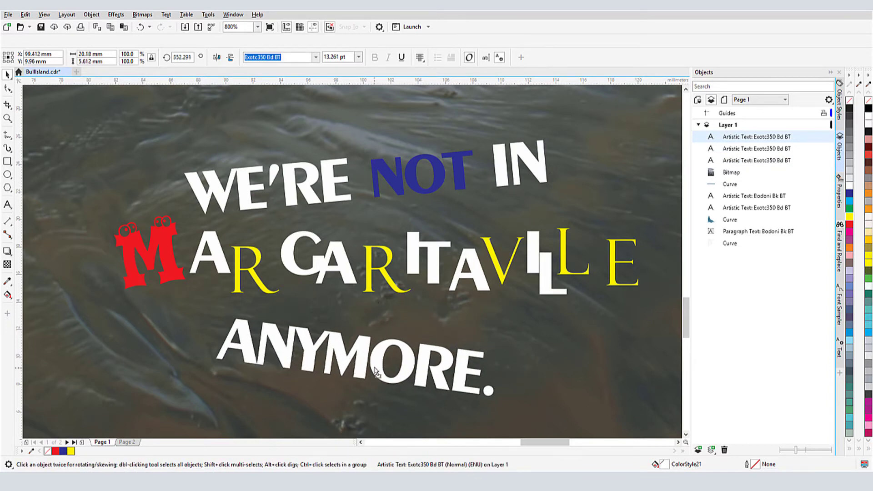
pyautogui.click(849, 240)
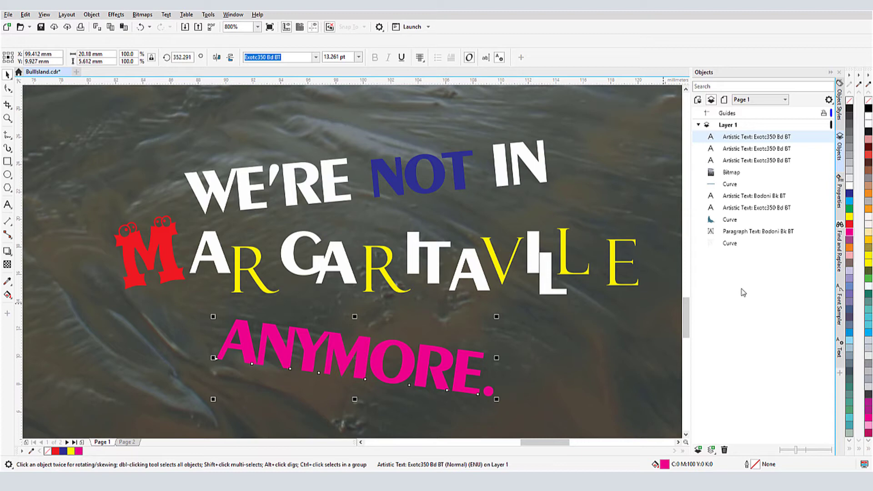
# Break ANYMORE apart into single letters and lower its A with a clockwise tilt of about 22 degrees.
pyautogui.hotkey('ctrl', 'k')
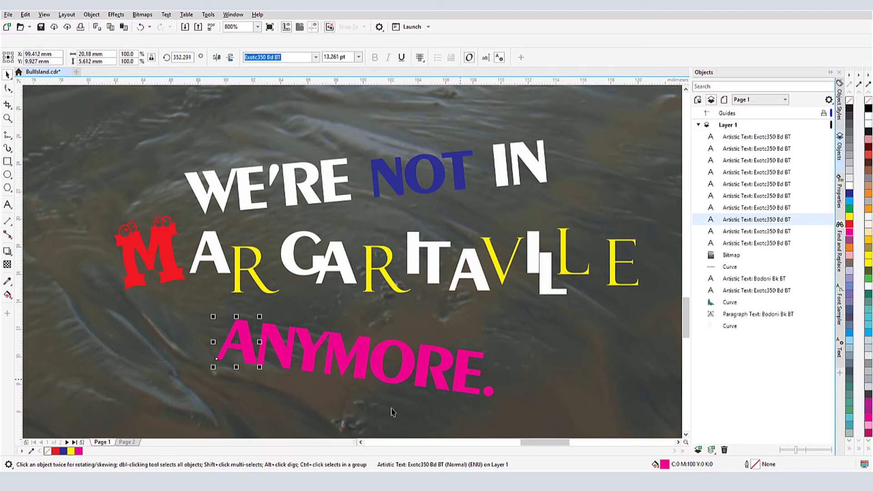
pyautogui.moveTo(241, 346); pyautogui.dragTo(253, 367)
pyautogui.click(237, 352)
# Colour the Y of ANYMORE orange and its O and E blue.
pyautogui.click(307, 362)
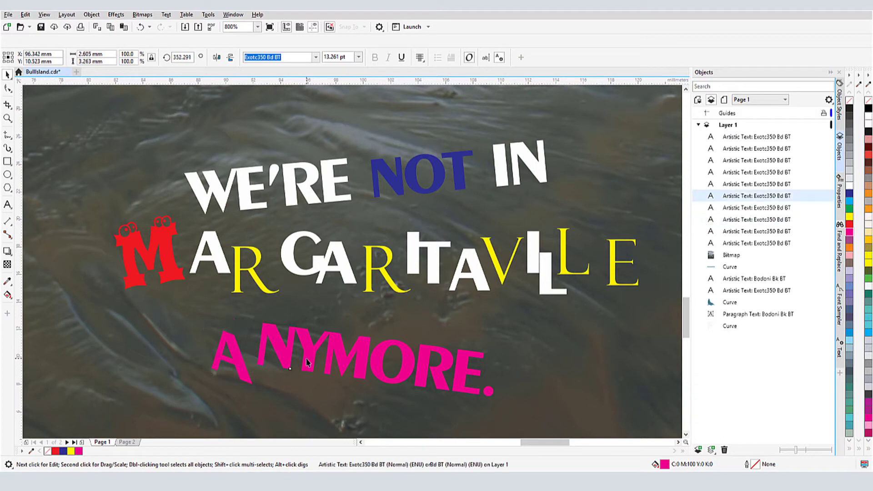
pyautogui.click(849, 247)
pyautogui.click(405, 364)
pyautogui.keyDown('shift'); pyautogui.click(463, 370); pyautogui.keyUp('shift')
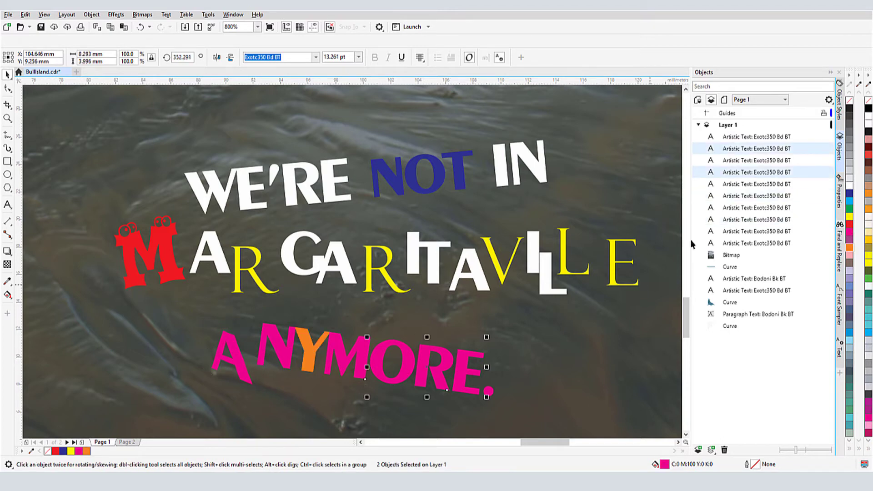
pyautogui.click(850, 334)
# Raise the O and E of ANYMORE slightly and rotate them together about 14 degrees counterclockwise.
pyautogui.moveTo(409, 367); pyautogui.dragTo(409, 360)
pyautogui.click(410, 359)
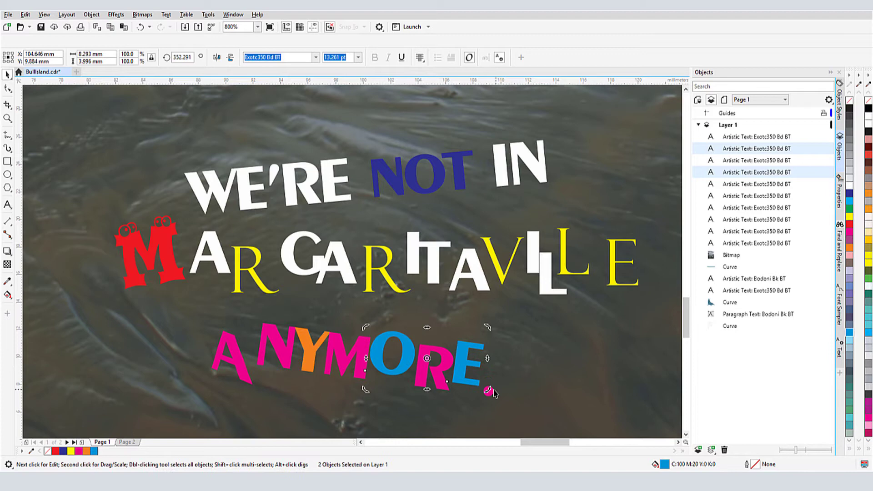
pyautogui.moveTo(489, 390); pyautogui.dragTo(484, 345)
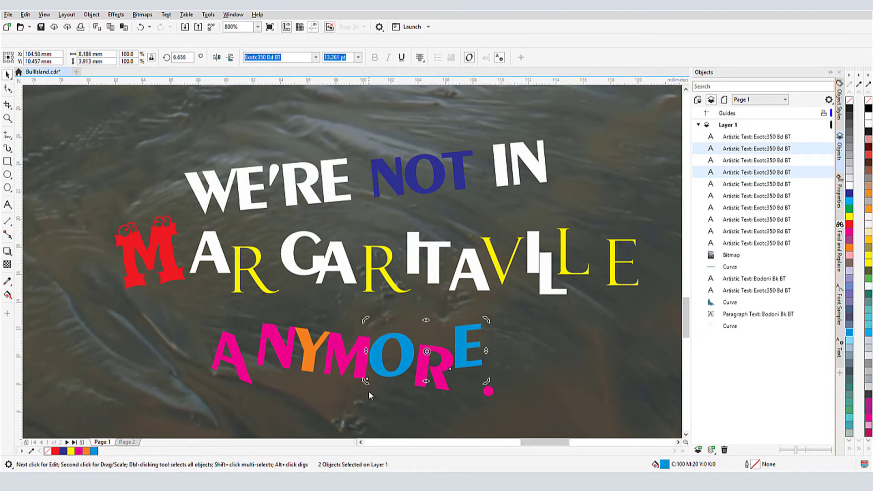
# Convert the magenta A to curves and reshape its feet and upper-left corner by moving the outline nodes.
pyautogui.click(236, 368)
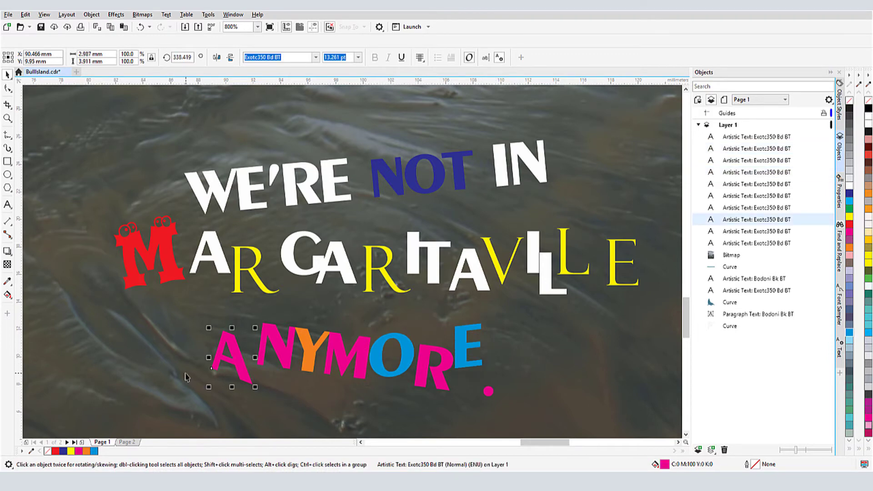
pyautogui.hotkey('ctrl', 'q')
pyautogui.scroll(1, 207, 402)
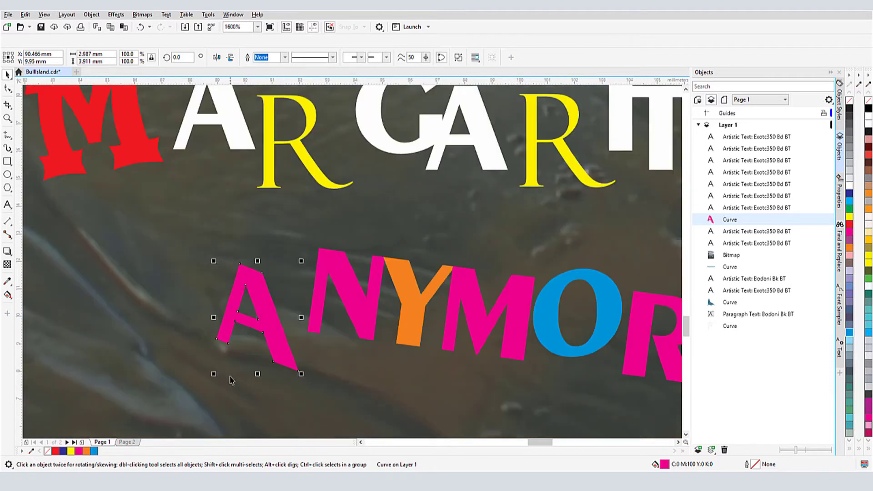
pyautogui.scroll(1, 222, 376)
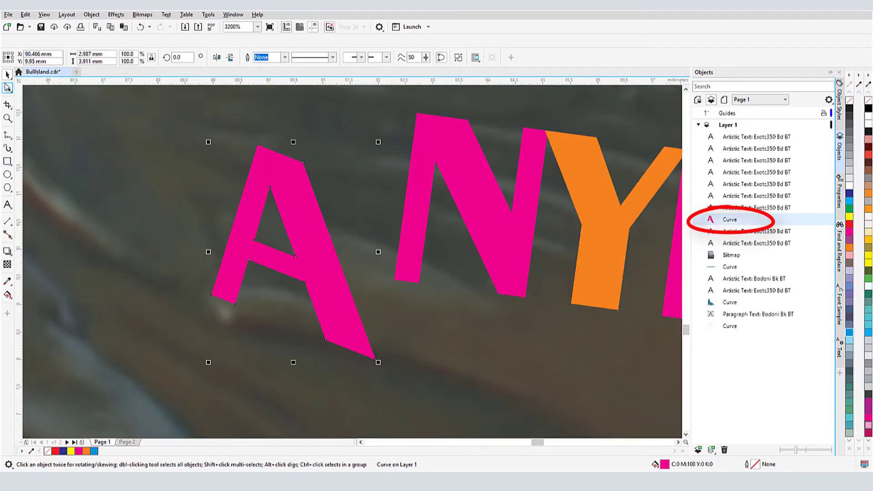
pyautogui.click(8, 88)
pyautogui.moveTo(326, 339); pyautogui.dragTo(312, 349)
pyautogui.moveTo(375, 359); pyautogui.dragTo(384, 348)
pyautogui.moveTo(257, 145); pyautogui.dragTo(251, 145)
pyautogui.moveTo(212, 296); pyautogui.dragTo(183, 312)
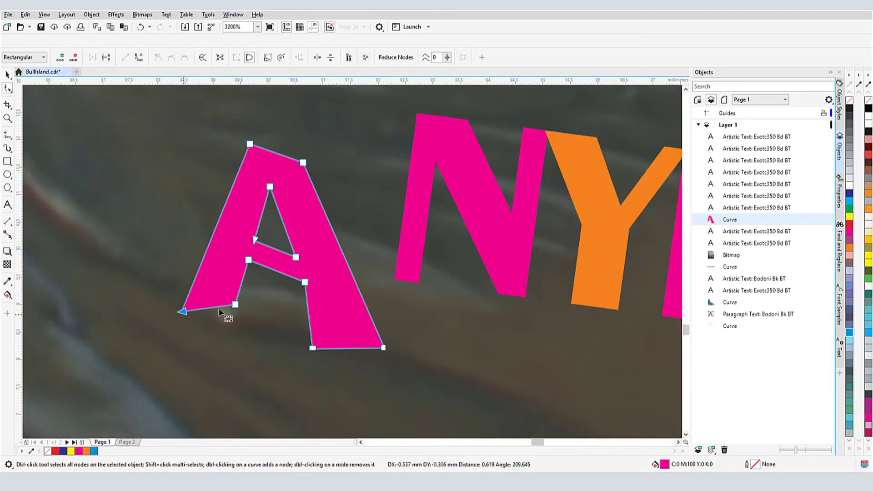
pyautogui.moveTo(235, 304); pyautogui.dragTo(244, 333)
# Round the top of the A by turning its two upper nodes into smooth curve nodes and nudging them outward.
pyautogui.rightClick(303, 163)
pyautogui.click(318, 190)
pyautogui.rightClick(303, 162)
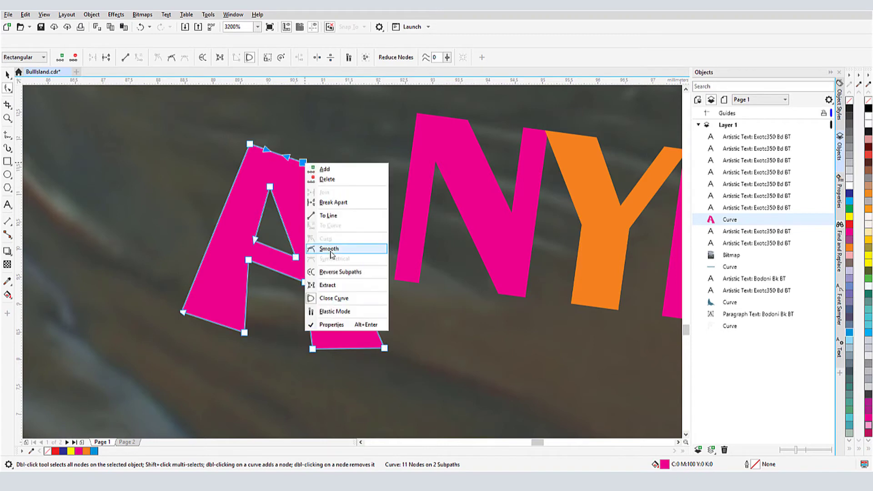
pyautogui.rightClick(250, 144)
pyautogui.click(274, 231)
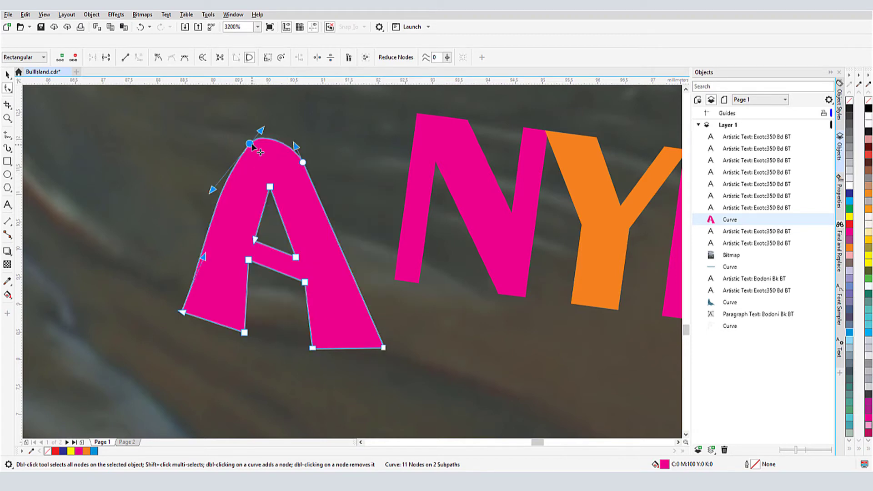
pyautogui.moveTo(250, 144); pyautogui.dragTo(243, 143)
pyautogui.moveTo(303, 162); pyautogui.dragTo(305, 157)
# Convert the WE'RE NOT IN line to curves and ungroup the resulting group.
pyautogui.scroll(-1, 254, 234)
pyautogui.scroll(-1, 269, 304)
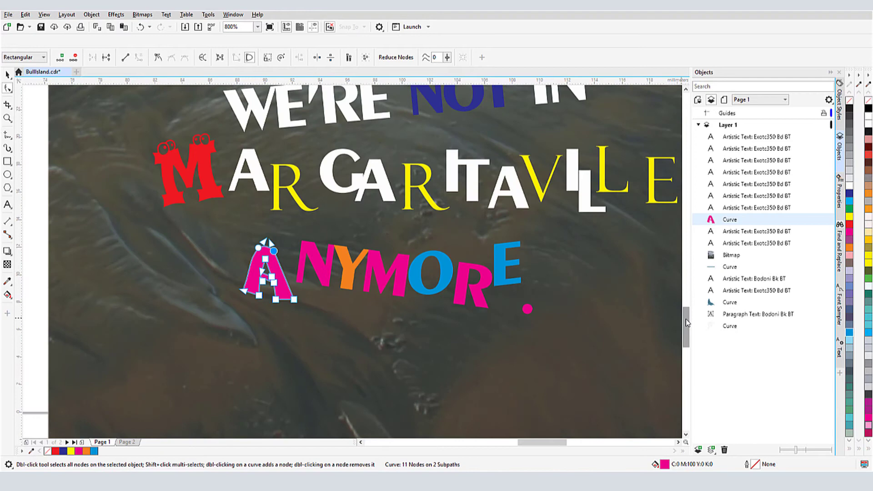
pyautogui.moveTo(686, 327); pyautogui.dragTo(686, 317)
pyautogui.moveTo(542, 442); pyautogui.dragTo(545, 442)
pyautogui.press('space')
pyautogui.click(318, 318)
pyautogui.click(219, 211)
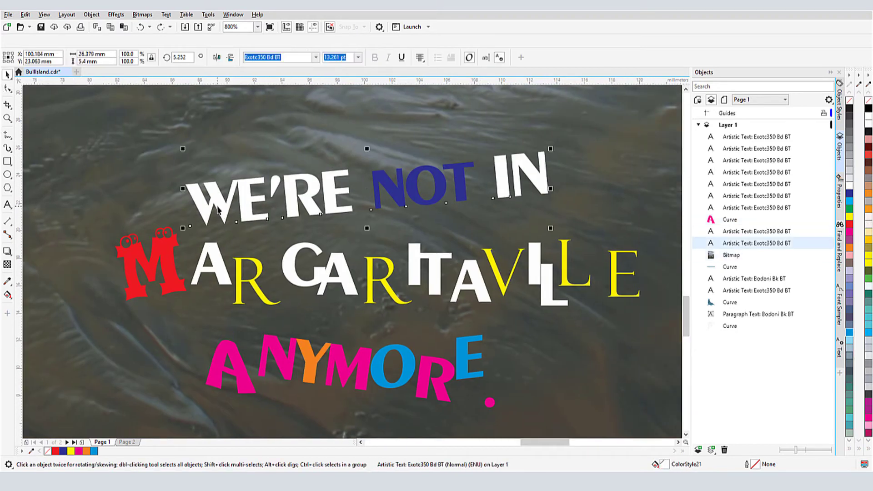
pyautogui.hotkey('ctrl', 'q')
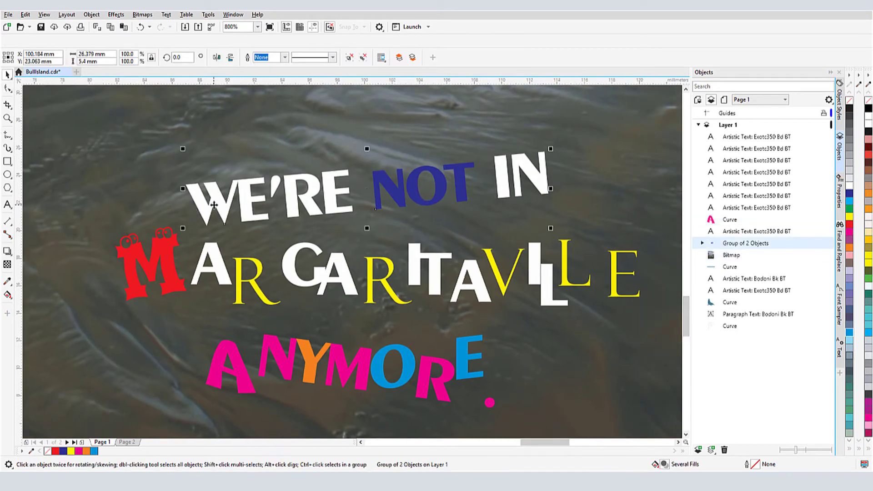
pyautogui.rightClick(214, 205)
pyautogui.click(236, 220)
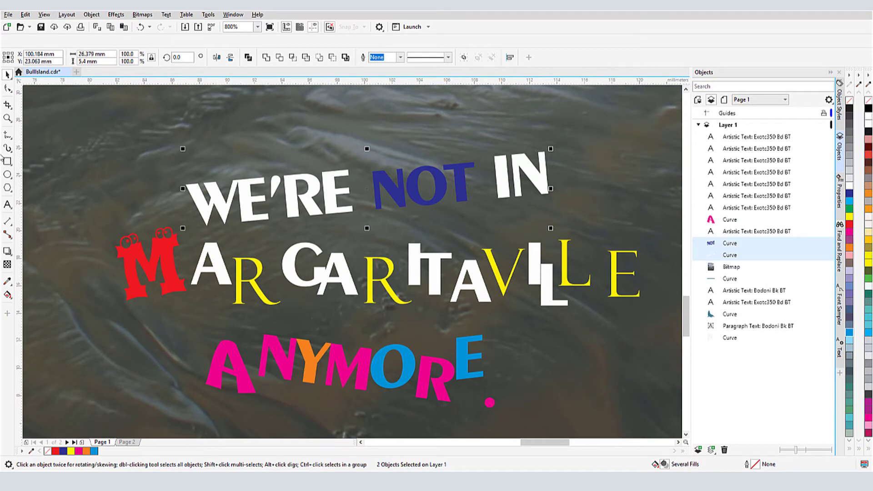
# Distort the letters of WE'RE by moving corner nodes on both E's and the R with the Shape tool.
pyautogui.click(6, 88)
pyautogui.scroll(1, 179, 176)
pyautogui.click(296, 175)
pyautogui.click(369, 184)
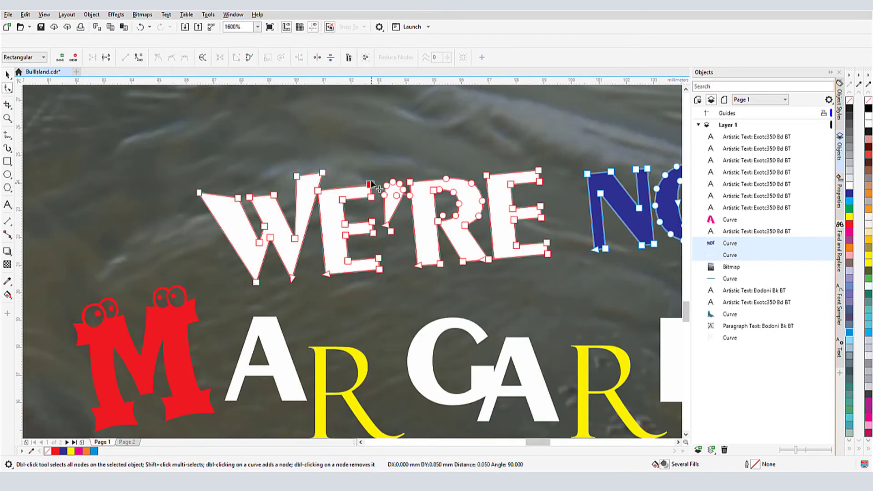
pyautogui.moveTo(371, 181); pyautogui.dragTo(372, 177)
pyautogui.moveTo(380, 269); pyautogui.dragTo(405, 278)
pyautogui.moveTo(440, 264); pyautogui.dragTo(453, 273)
pyautogui.moveTo(463, 261); pyautogui.dragTo(500, 281)
pyautogui.moveTo(547, 253); pyautogui.dragTo(550, 234)
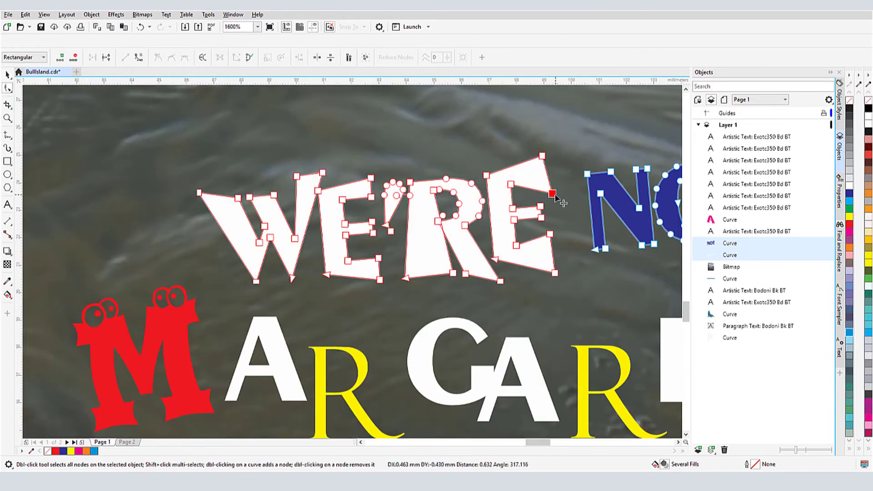
# Resize the Lorem ipsum paragraph text frame beneath the logo to about 54 mm wide and 18 mm high.
pyautogui.doubleClick(7, 119)
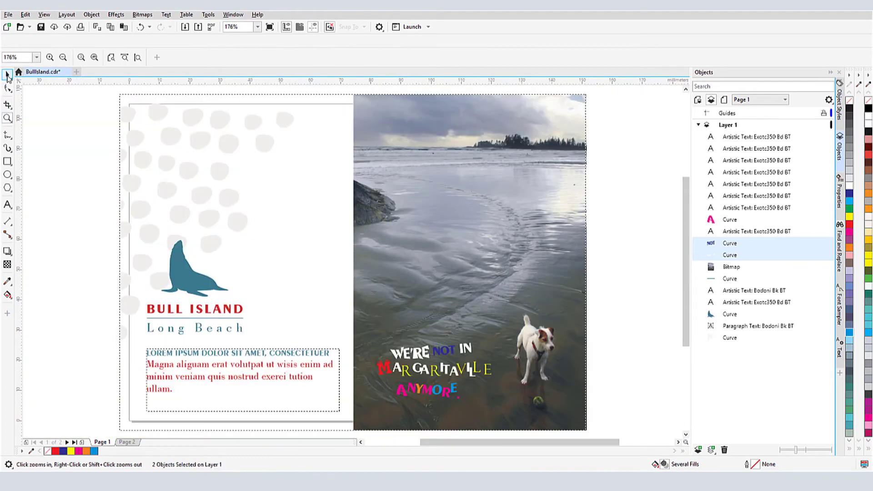
pyautogui.click(7, 75)
pyautogui.click(204, 365)
pyautogui.scroll(2, 173, 409)
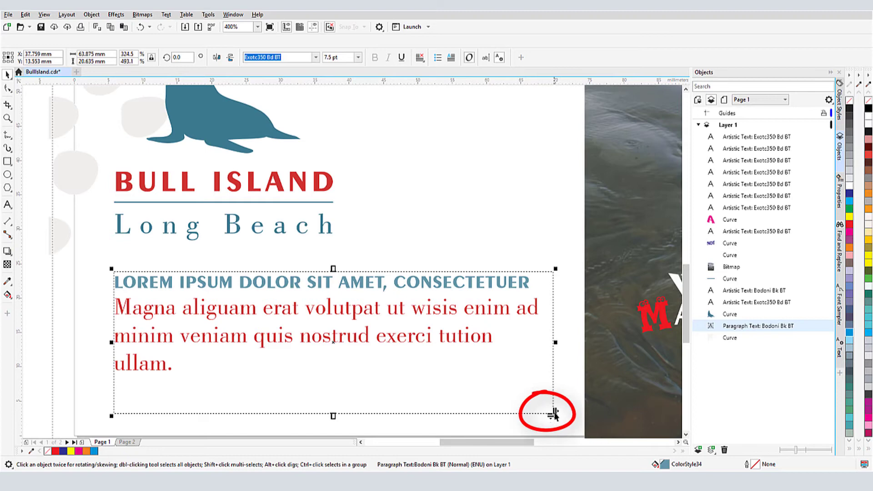
pyautogui.moveTo(555, 413); pyautogui.dragTo(544, 394)
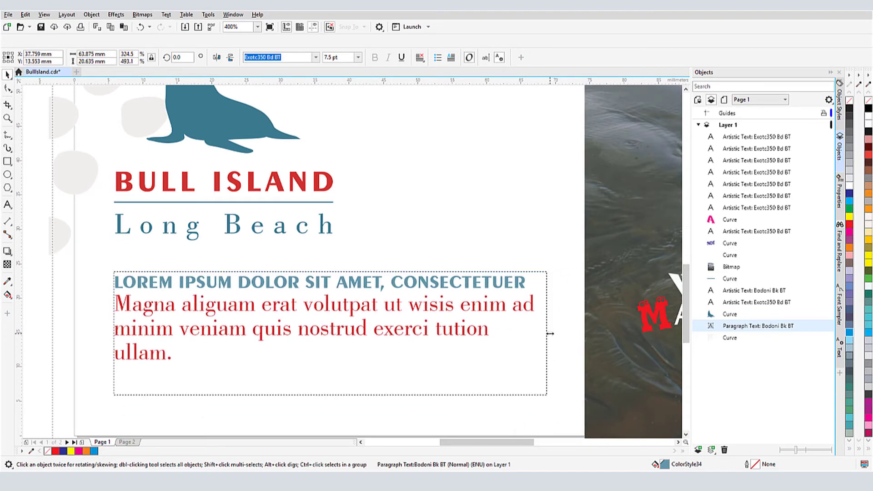
pyautogui.moveTo(550, 333); pyautogui.dragTo(487, 335)
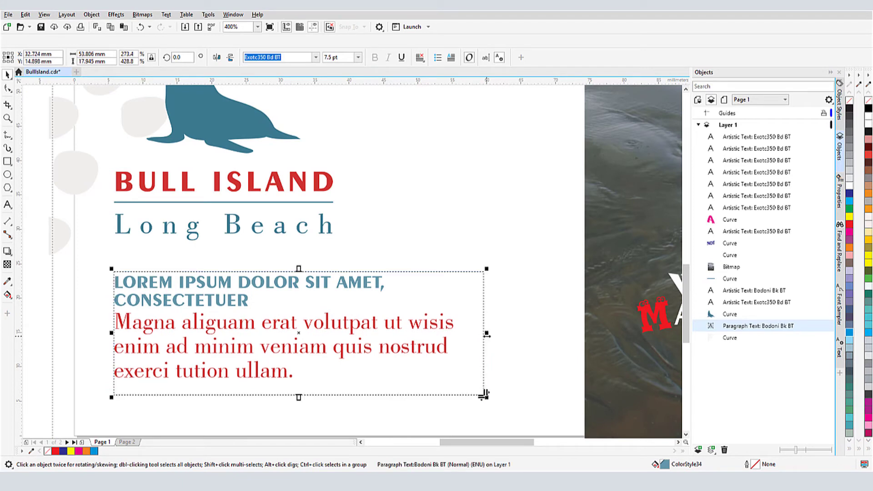
# Colour the word Magna in the paragraph text green and apply the Bremen Bd BT font.
pyautogui.click(8, 88)
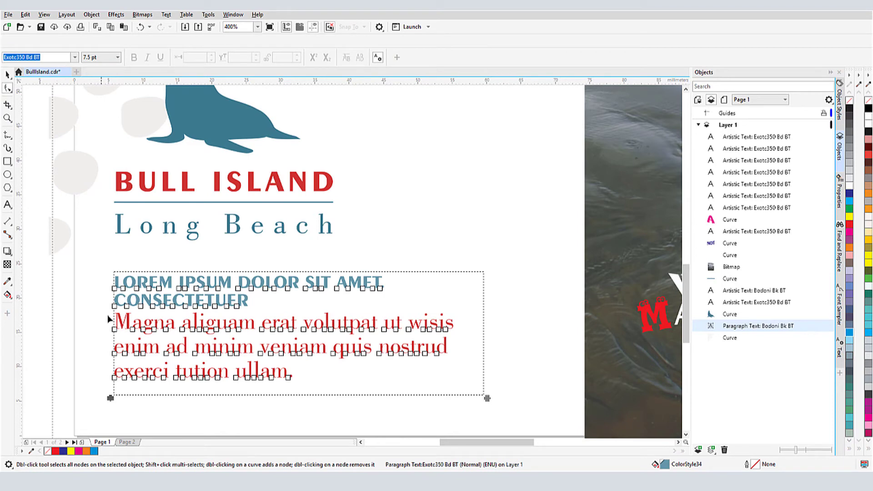
pyautogui.moveTo(109, 320); pyautogui.dragTo(175, 342)
pyautogui.click(849, 209)
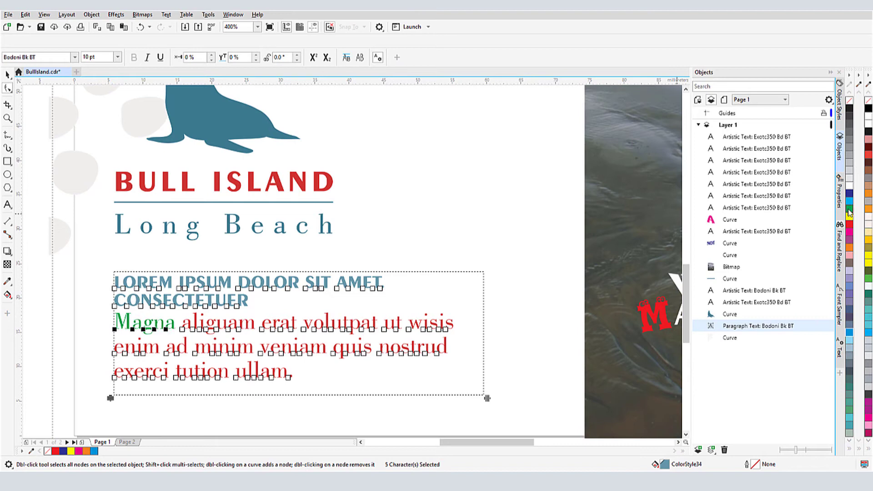
pyautogui.click(75, 57)
pyautogui.click(69, 171)
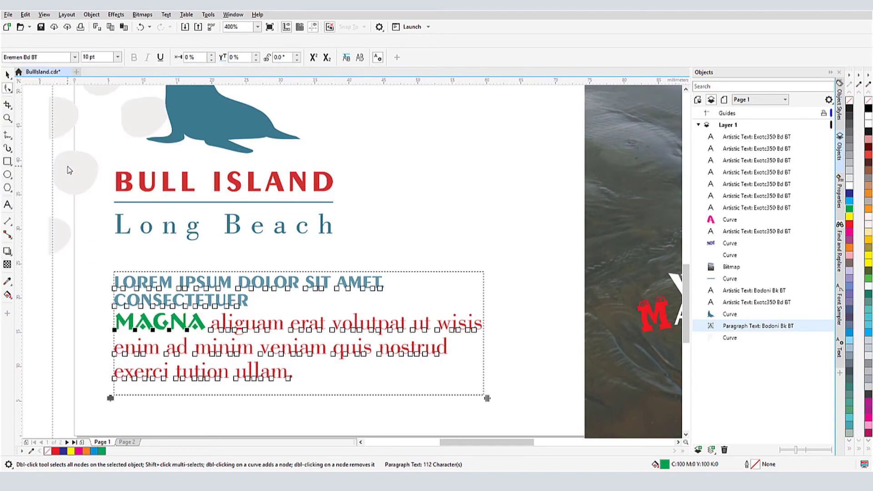
# Break the paragraph text into separate heading and body frames and move the heading frame slightly up.
pyautogui.moveTo(473, 442); pyautogui.dragTo(461, 442)
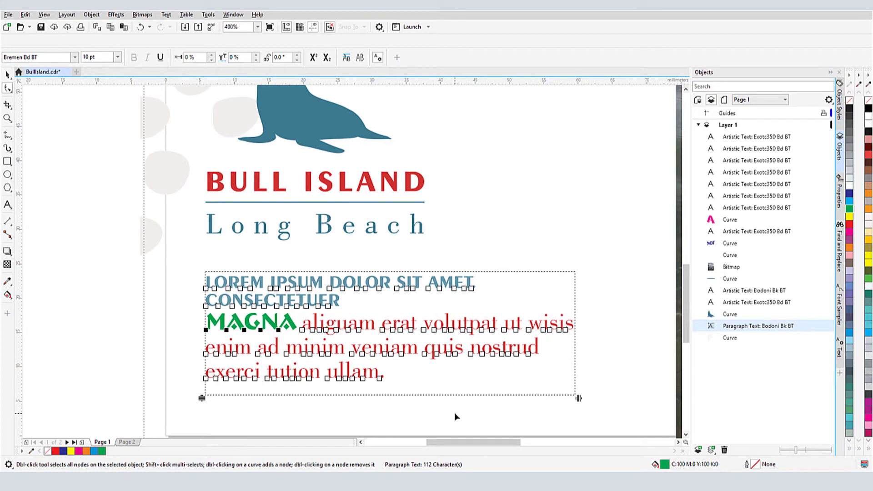
pyautogui.press('space')
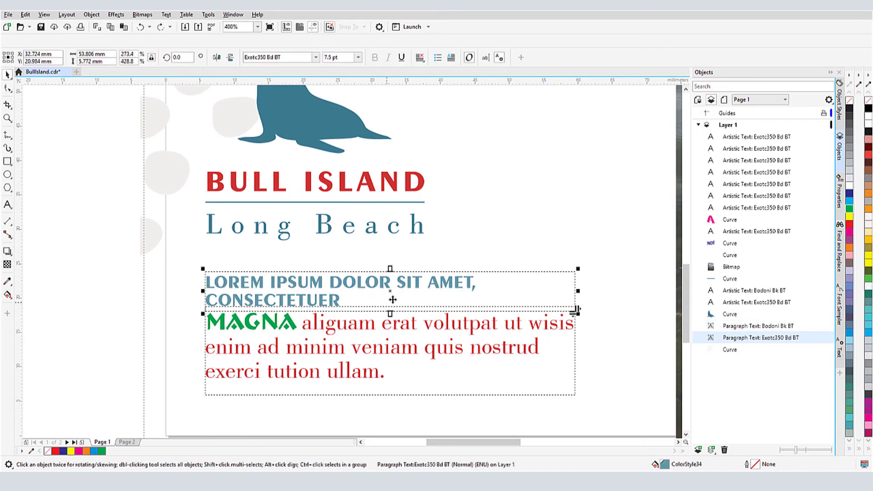
pyautogui.moveTo(392, 299); pyautogui.dragTo(390, 290)
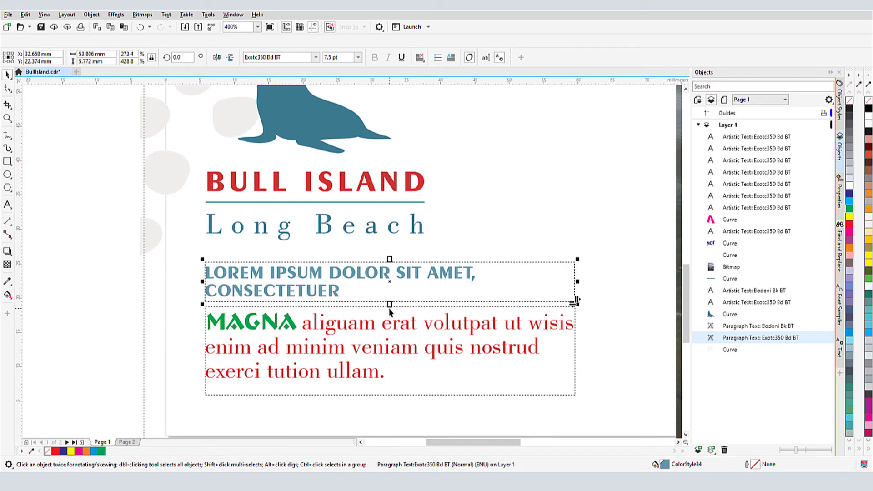
# Break the body text frame into separate lines and lower the last line with a slight clockwise tilt.
pyautogui.click(390, 349)
pyautogui.hotkey('ctrl', 'k')
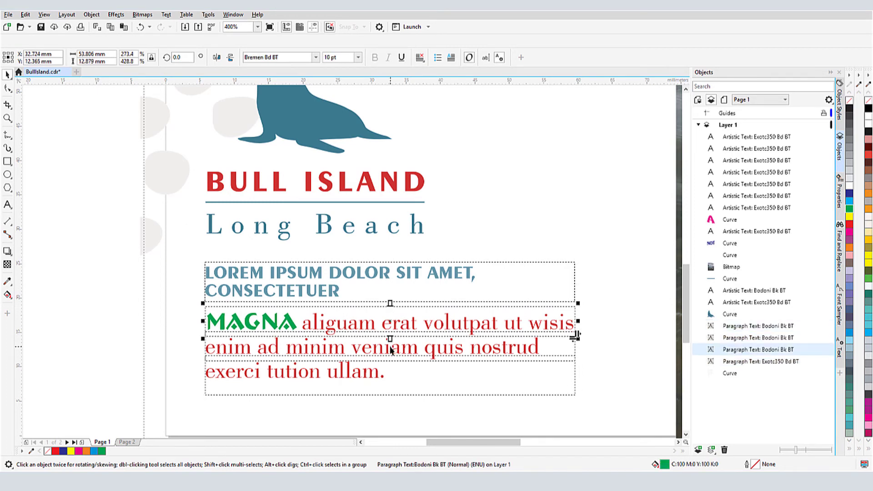
pyautogui.moveTo(385, 394); pyautogui.dragTo(386, 406)
pyautogui.click(477, 385)
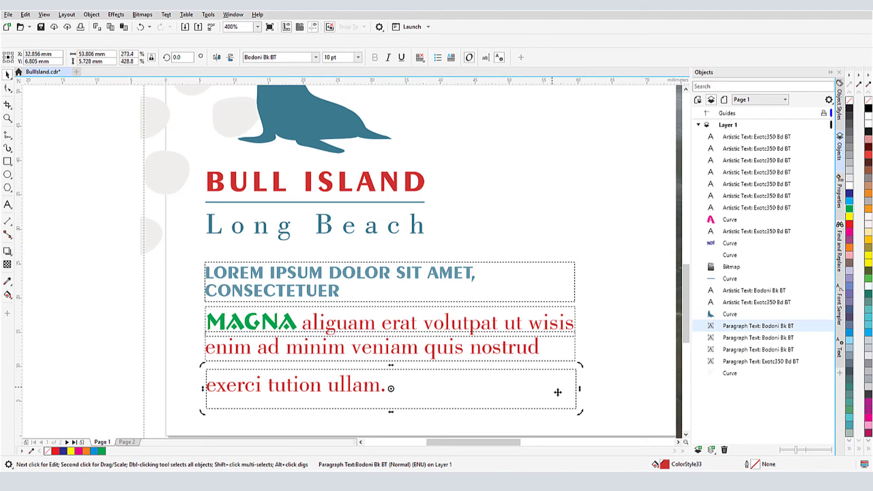
pyautogui.moveTo(578, 409); pyautogui.dragTo(576, 422)
# Rotate the line beginning "enim ad minim" slightly counterclockwise.
pyautogui.click(461, 350)
pyautogui.click(461, 350)
pyautogui.moveTo(578, 362); pyautogui.dragTo(579, 354)
# Raise the LOREM IPSUM heading frame and rotate it slightly counterclockwise.
pyautogui.moveTo(394, 282); pyautogui.dragTo(394, 269)
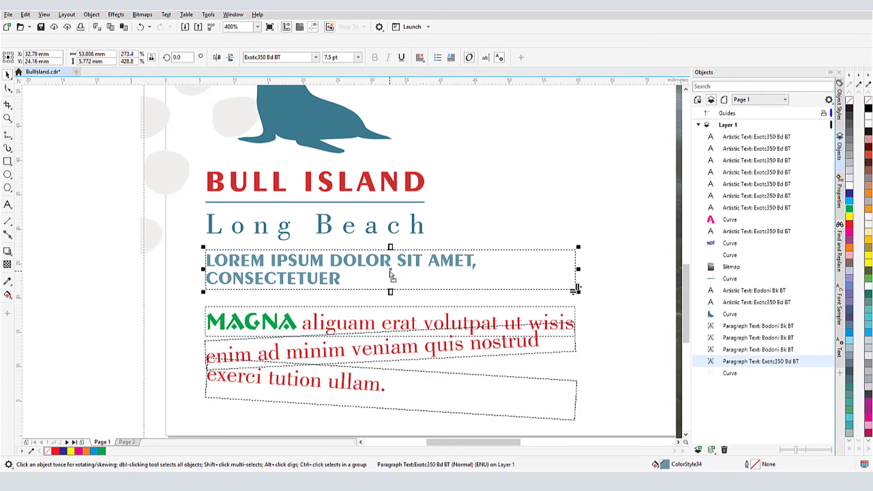
pyautogui.click(392, 271)
pyautogui.moveTo(578, 247); pyautogui.dragTo(578, 239)
# Raise the line beginning with MAGNA and rotate it about 2.5 degrees clockwise.
pyautogui.moveTo(392, 321); pyautogui.dragTo(391, 310)
pyautogui.click(392, 310)
pyautogui.moveTo(580, 328); pyautogui.dragTo(581, 337)
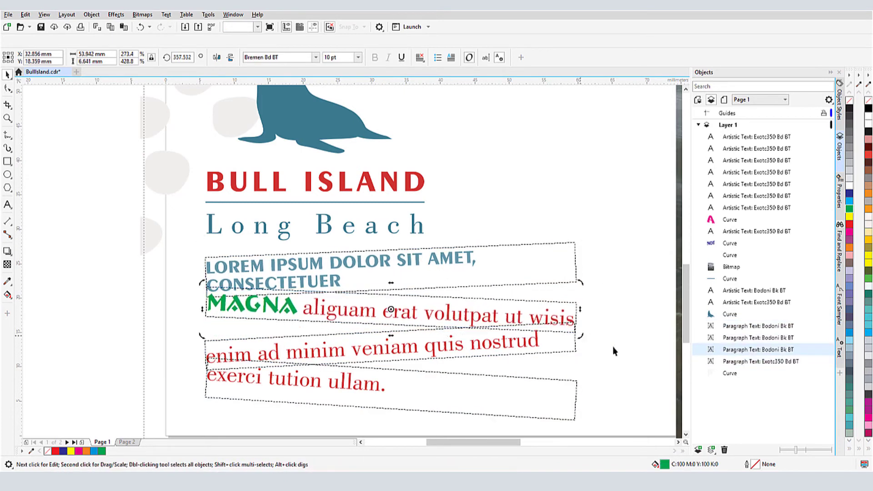
# Move the tilted LOREM IPSUM heading frame slightly up and to the left and deselect it.
pyautogui.click(613, 346)
pyautogui.moveTo(389, 272); pyautogui.dragTo(386, 264)
pyautogui.press('Escape')
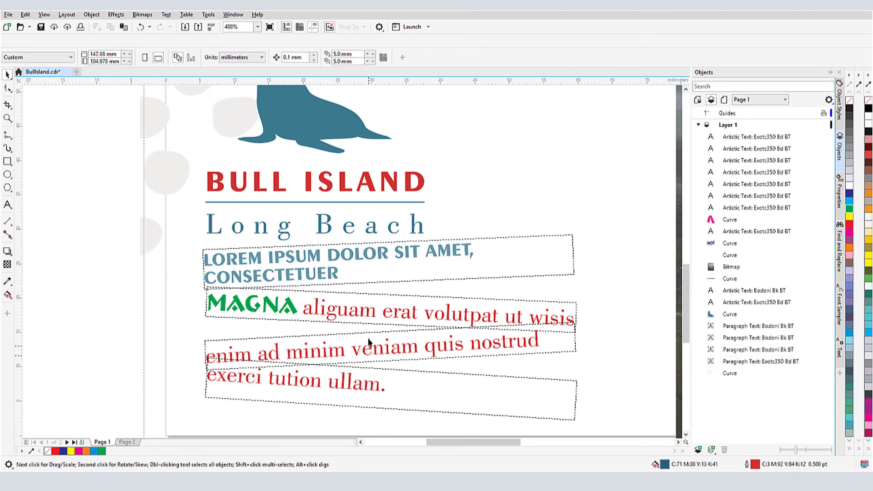
# Break the line beginning with MAGNA apart into separate words, and the word "erat" into single letters.
pyautogui.click(360, 317)
pyautogui.hotkey('ctrl', 'k')
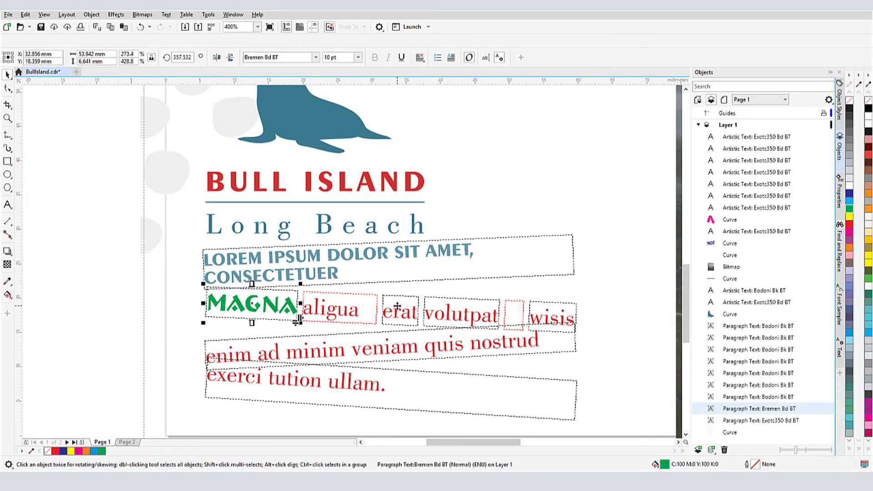
pyautogui.click(397, 310)
pyautogui.hotkey('ctrl', 'k')
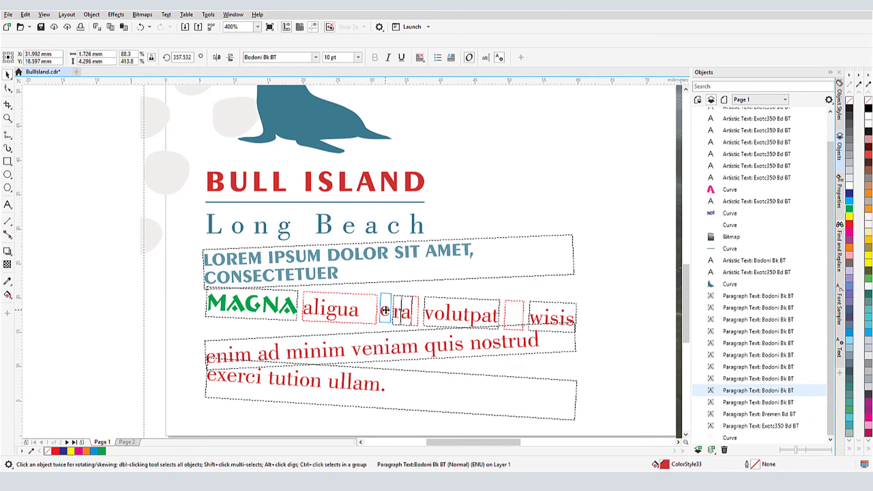
# Raise the letter "a" of "erat" and shift its "t" slightly up and to the right.
pyautogui.moveTo(406, 312); pyautogui.dragTo(405, 305)
pyautogui.moveTo(414, 312); pyautogui.dragTo(426, 307)
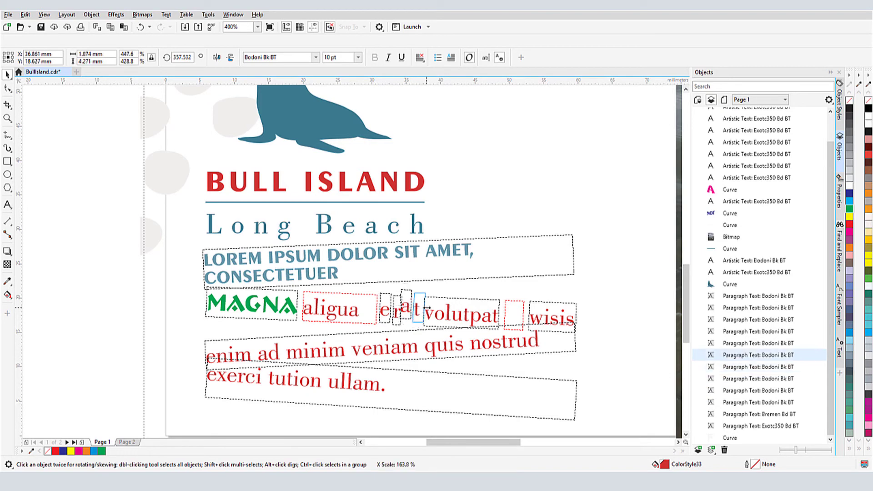
# Convert the tilted LOREM IPSUM heading to curves and reshape its first letter by moving nodes with the Shape tool.
pyautogui.click(221, 272)
pyautogui.scroll(1, 220, 263)
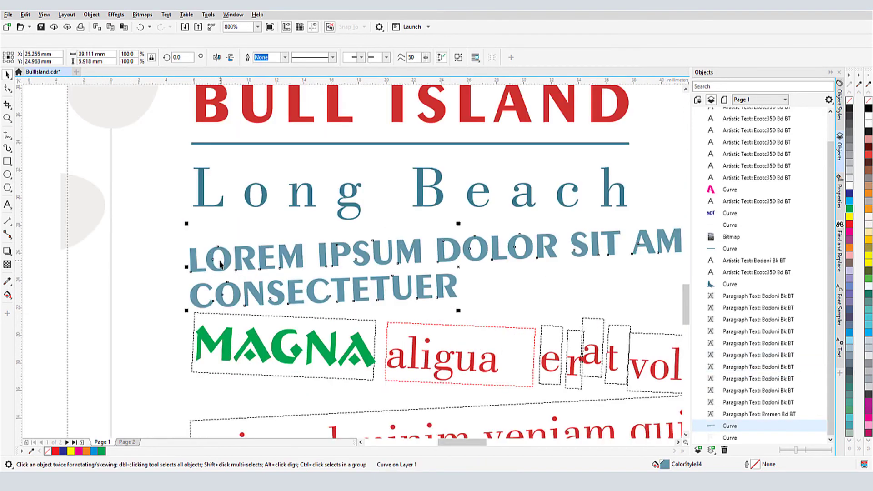
pyautogui.click(7, 88)
pyautogui.scroll(1, 178, 257)
pyautogui.moveTo(201, 239); pyautogui.dragTo(219, 231)
pyautogui.moveTo(232, 286); pyautogui.dragTo(235, 294)
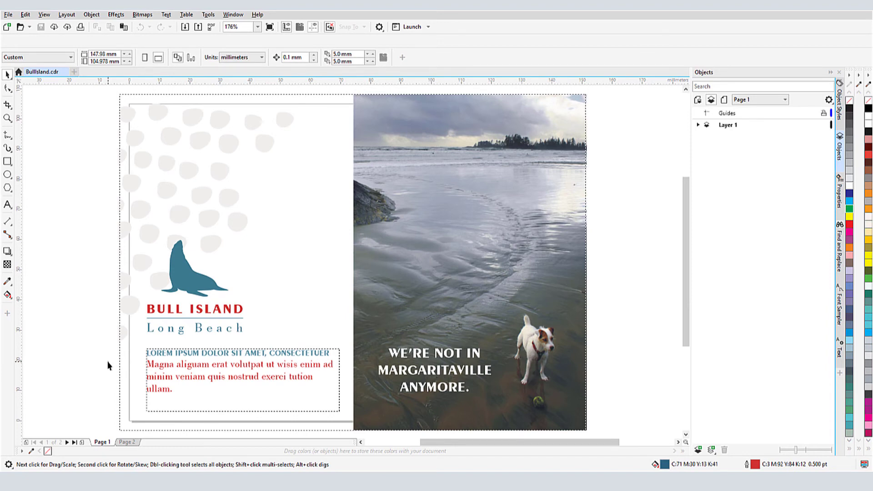
# Convert the paragraph text block below Long Beach to artistic text and deselect it.
pyautogui.rightClick(215, 367)
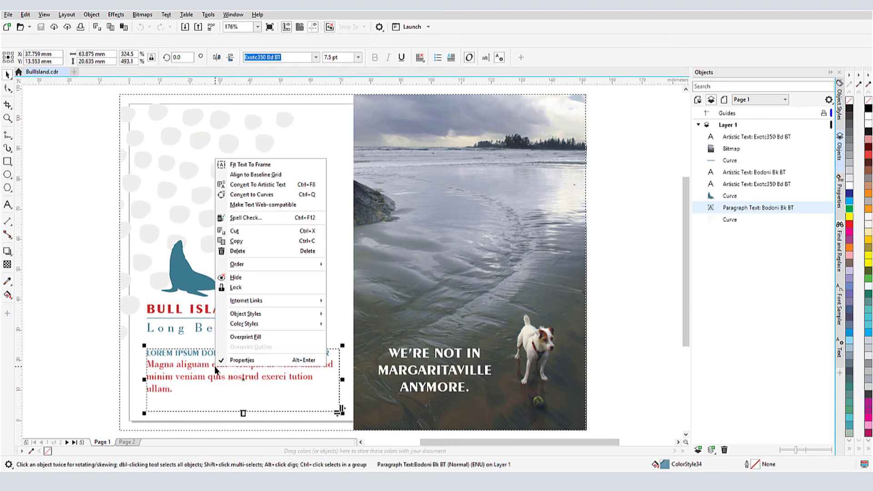
pyautogui.click(299, 185)
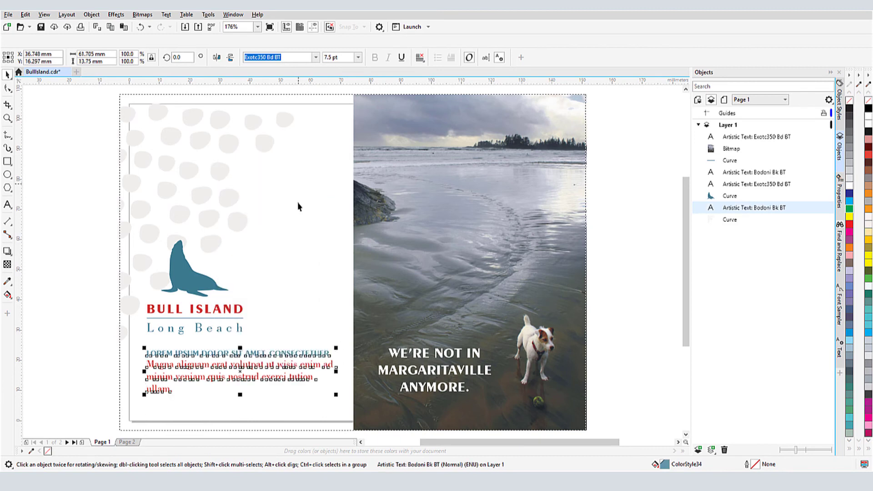
pyautogui.click(290, 335)
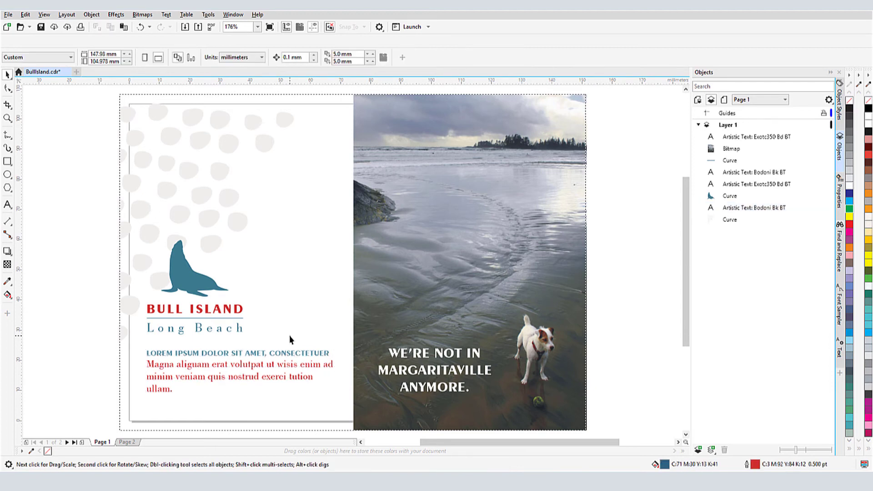
# Convert the "WE'RE NOT IN MARGARITAVILLE ANYMORE." text to paragraph text, extend its frame upward to about 30 mm tall, and narrow it.
pyautogui.rightClick(444, 367)
pyautogui.click(491, 162)
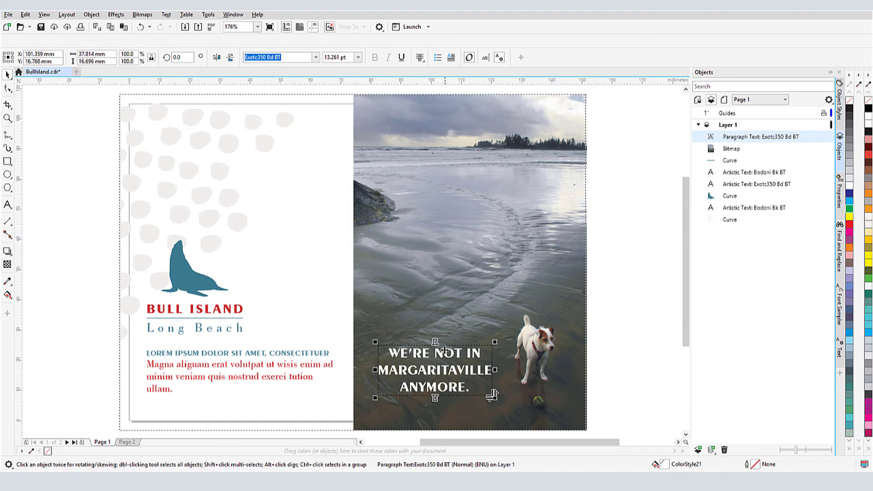
pyautogui.moveTo(435, 342); pyautogui.dragTo(433, 304)
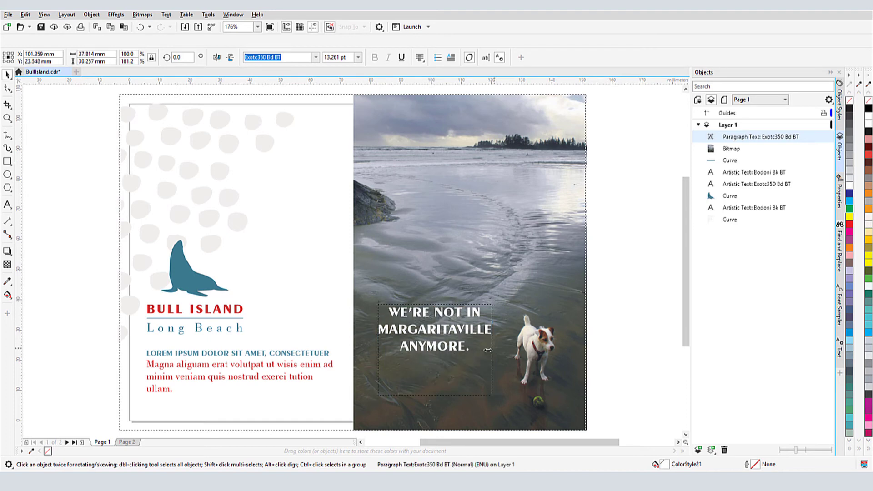
pyautogui.moveTo(492, 350); pyautogui.dragTo(468, 350)
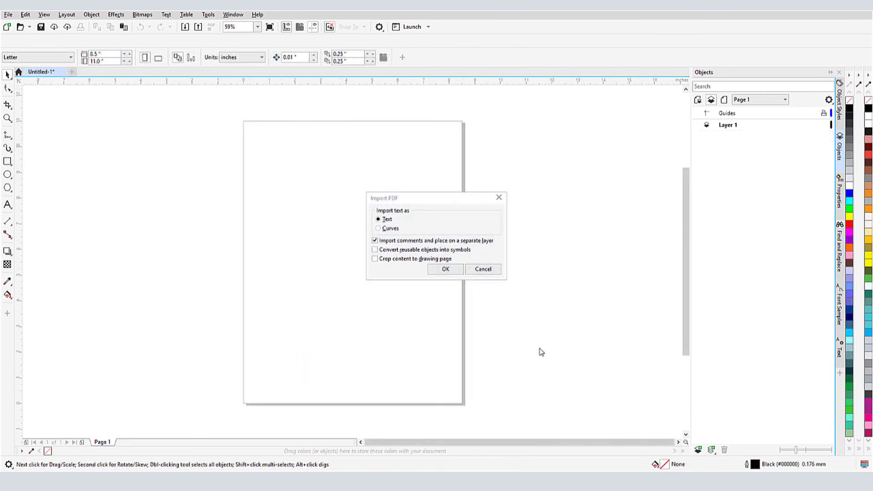
# Import corel.pdf with its text as Text at the page's upper-left corner and ungroup its objects.
pyautogui.click(448, 269)
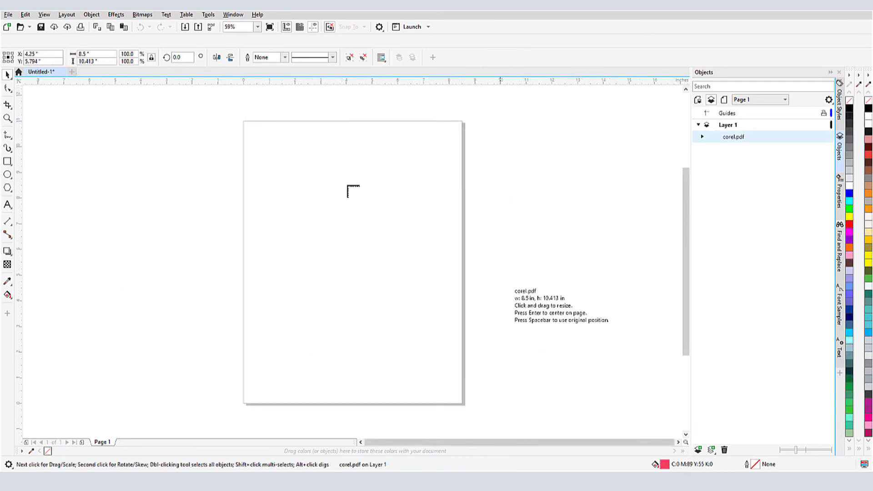
pyautogui.click(245, 123)
pyautogui.rightClick(368, 224)
pyautogui.click(390, 221)
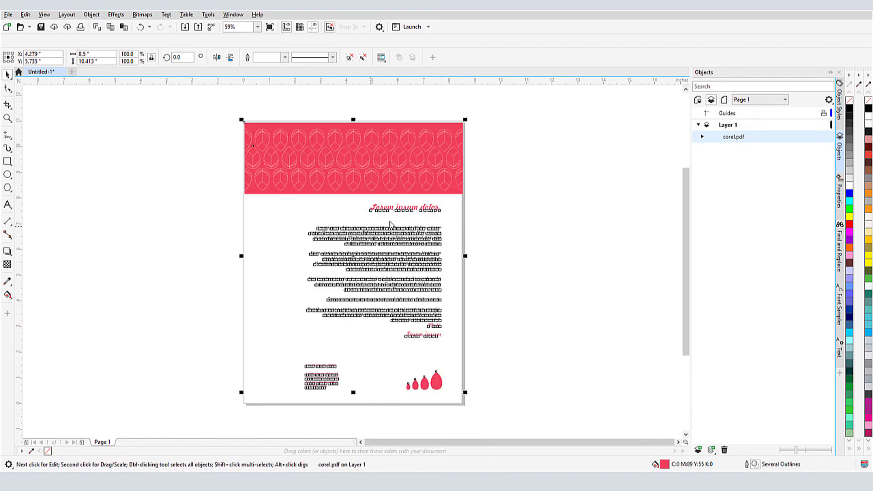
# Select single lines in the letter's first two paragraphs to examine how the imported text is divided into objects.
pyautogui.scroll(2, 367, 325)
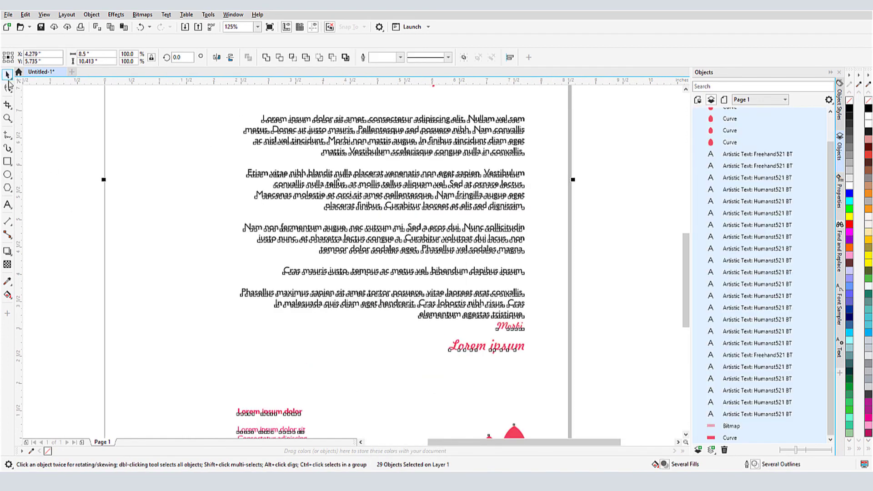
pyautogui.click(156, 143)
pyautogui.click(318, 141)
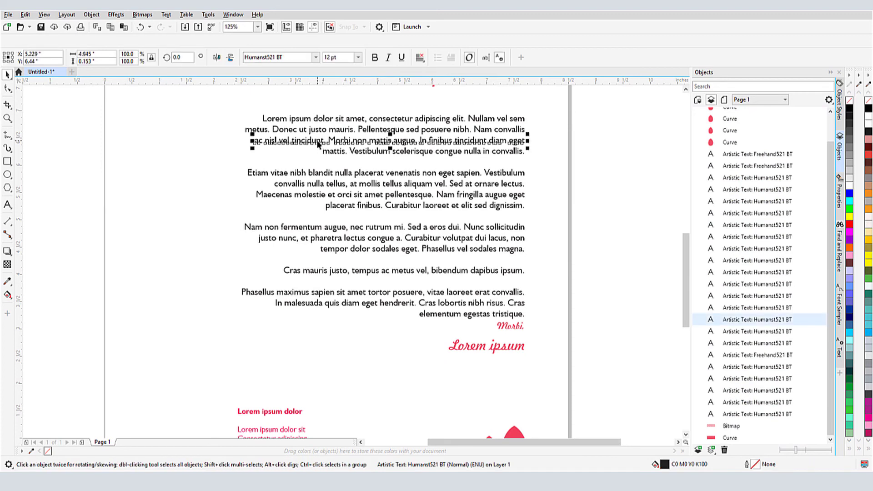
pyautogui.click(320, 121)
pyautogui.click(340, 196)
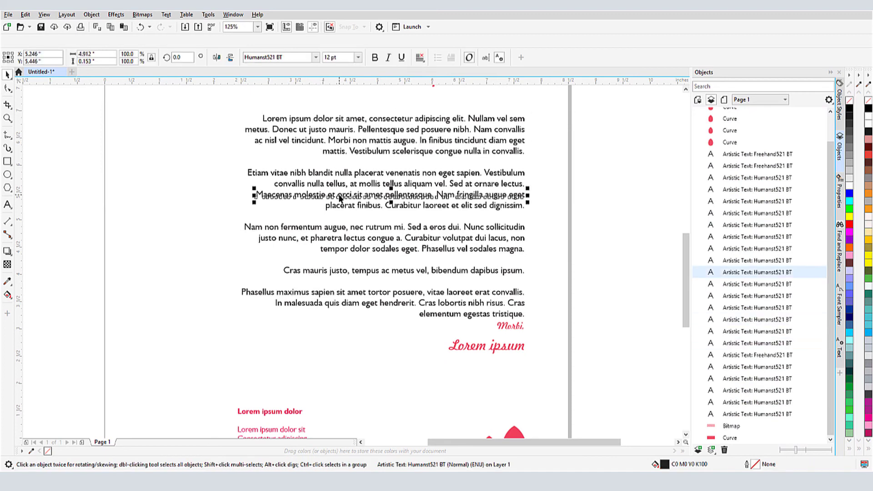
pyautogui.click(225, 208)
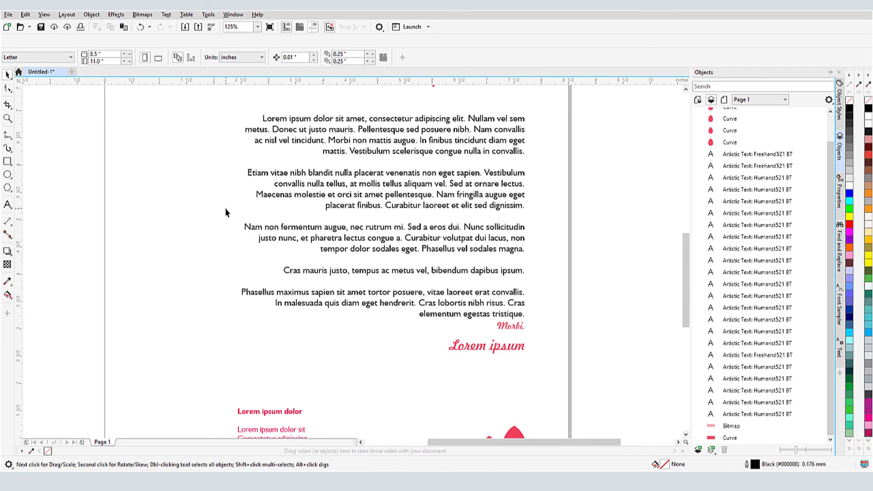
# Combine the four artistic text lines of the letter's first paragraph into one text object.
pyautogui.click(317, 121)
pyautogui.keyDown('shift'); pyautogui.click(318, 132); pyautogui.keyUp('shift')
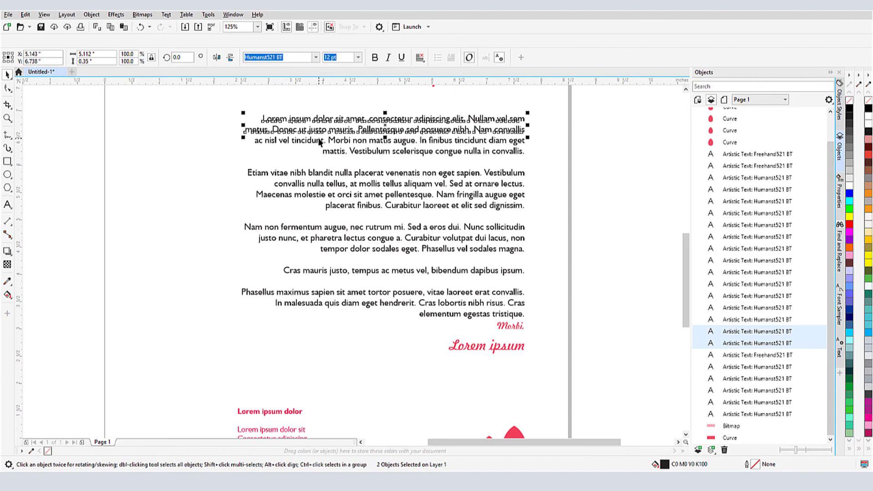
pyautogui.keyDown('shift'); pyautogui.click(322, 142); pyautogui.keyUp('shift')
pyautogui.keyDown('shift'); pyautogui.click(333, 155); pyautogui.keyUp('shift')
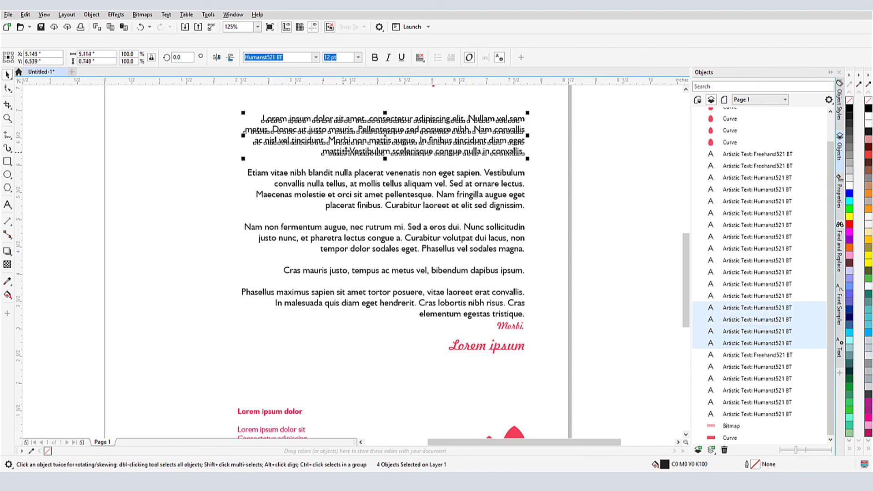
pyautogui.rightClick(361, 143)
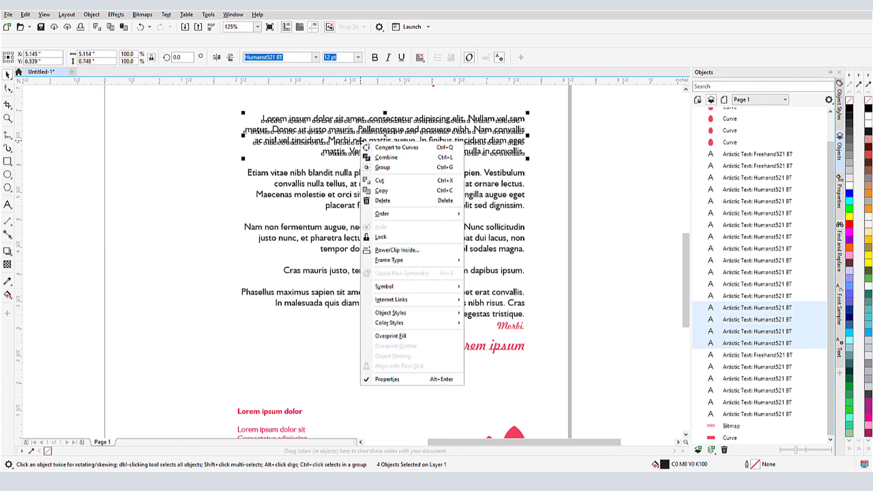
pyautogui.click(394, 157)
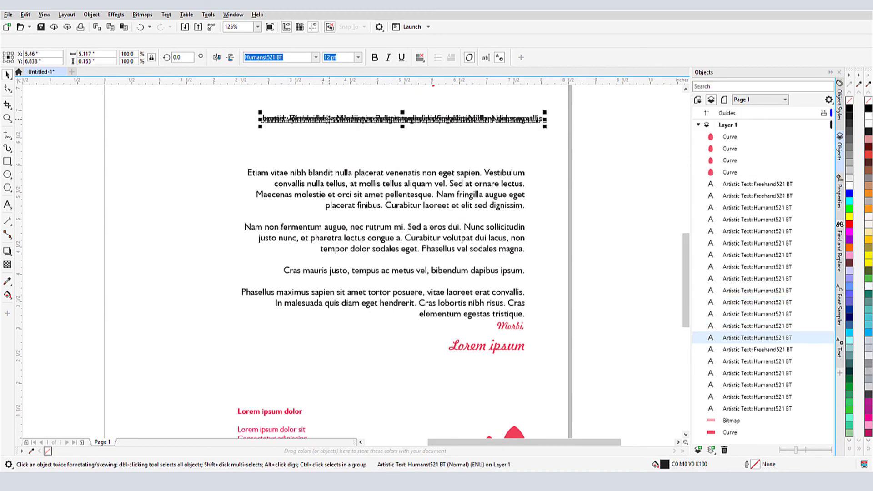
# Convert the combined first paragraph to paragraph text and enlarge its frame to about 5.27 by 0.82 inches.
pyautogui.rightClick(328, 119)
pyautogui.click(353, 127)
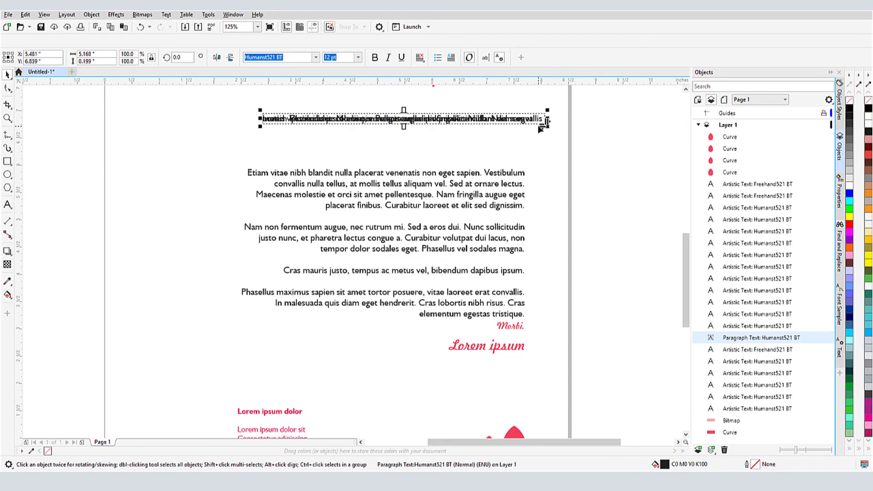
pyautogui.moveTo(542, 123); pyautogui.dragTo(554, 146)
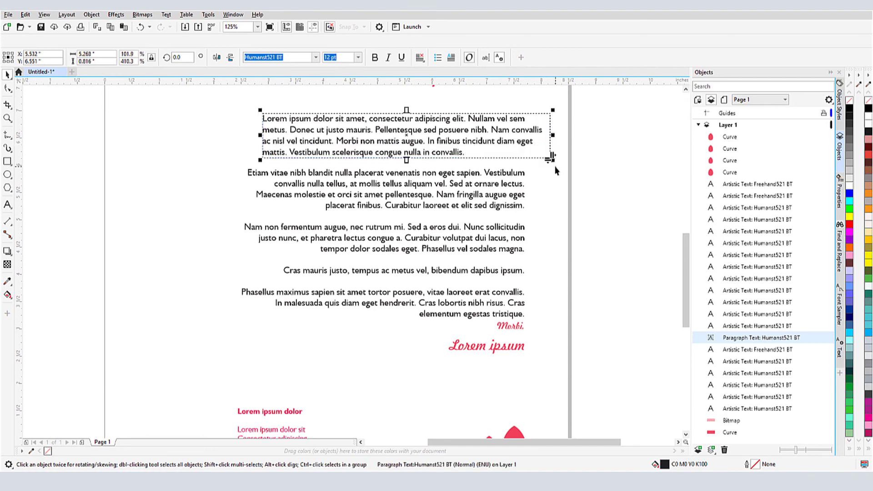
pyautogui.doubleClick(7, 118)
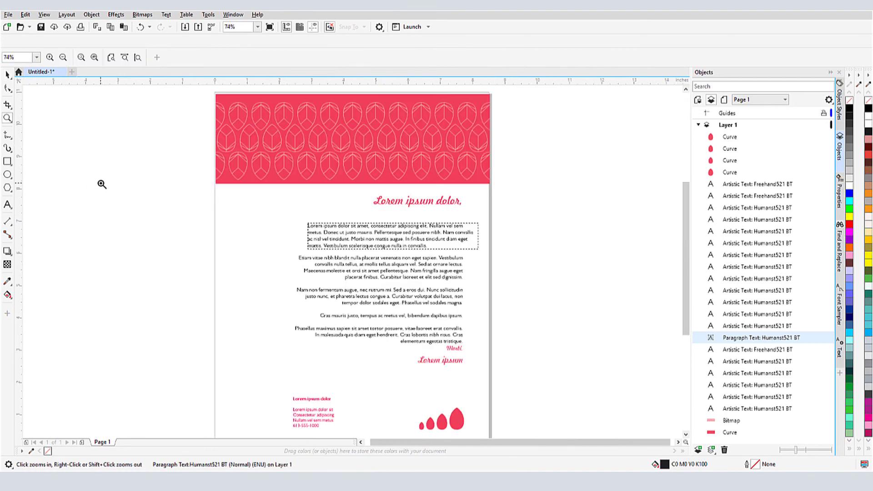